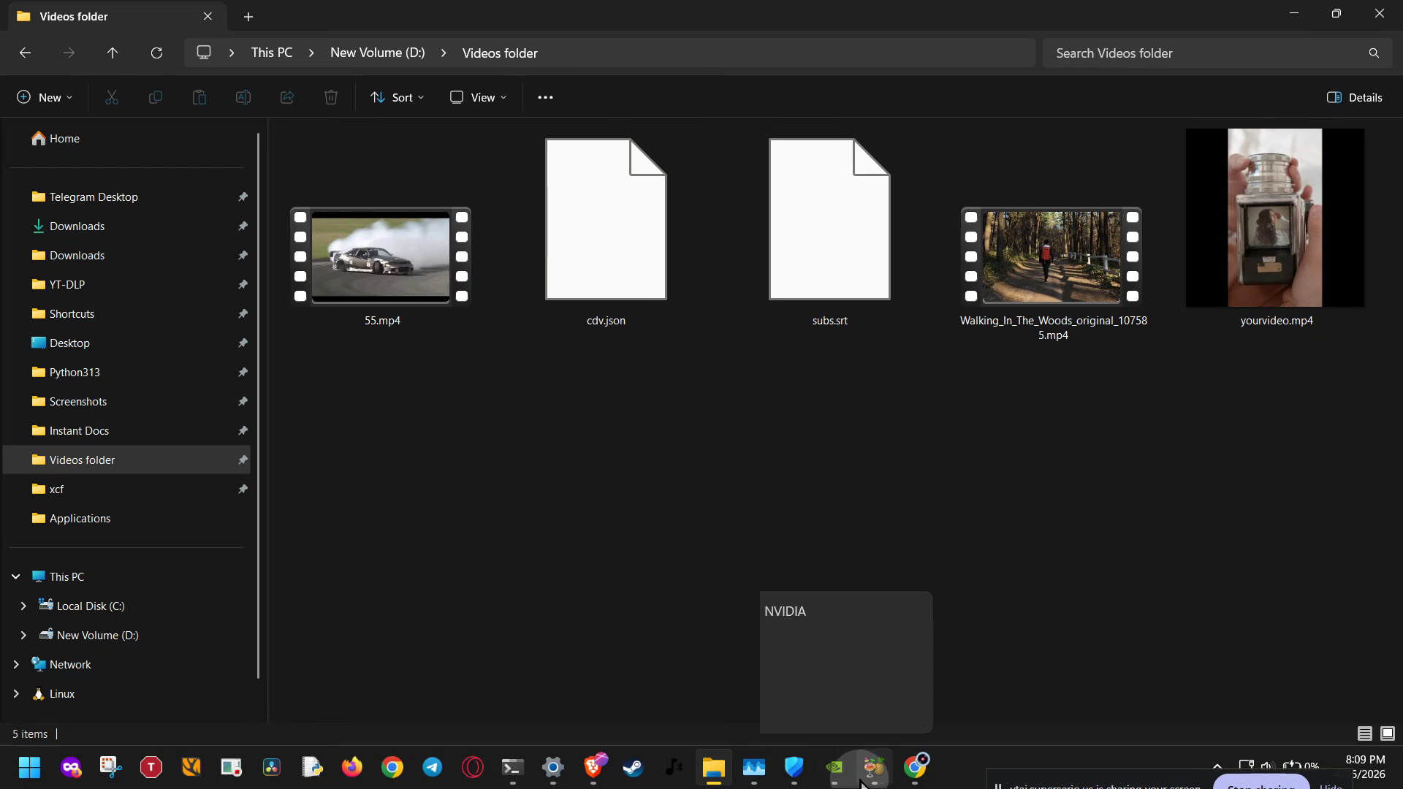
# - Switch to HandBrake and load yourvideo.mp4 from the Videos folder as the source video
pyautogui.moveTo(874, 767)
pyautogui.click(954, 613)
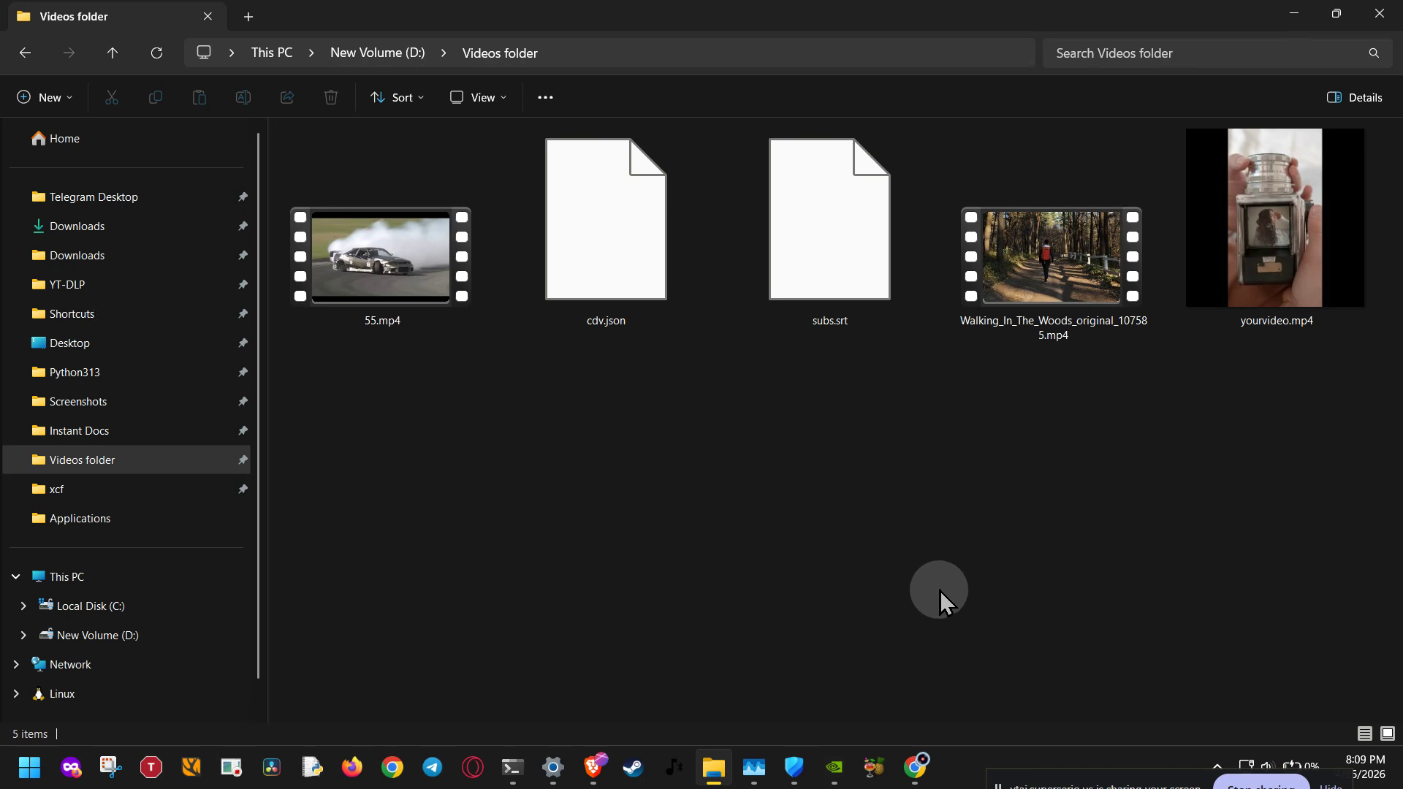
pyautogui.click(874, 768)
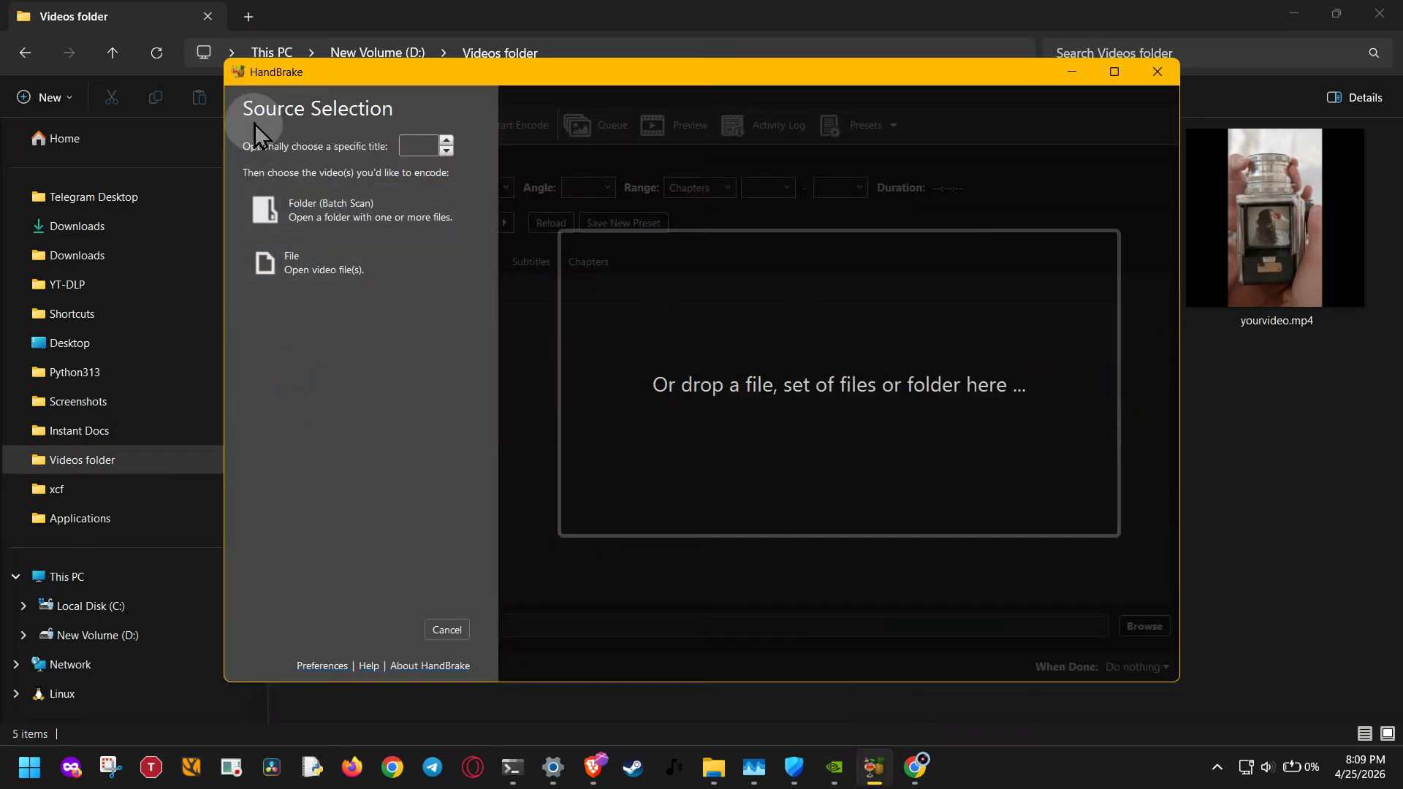
pyautogui.click(513, 84)
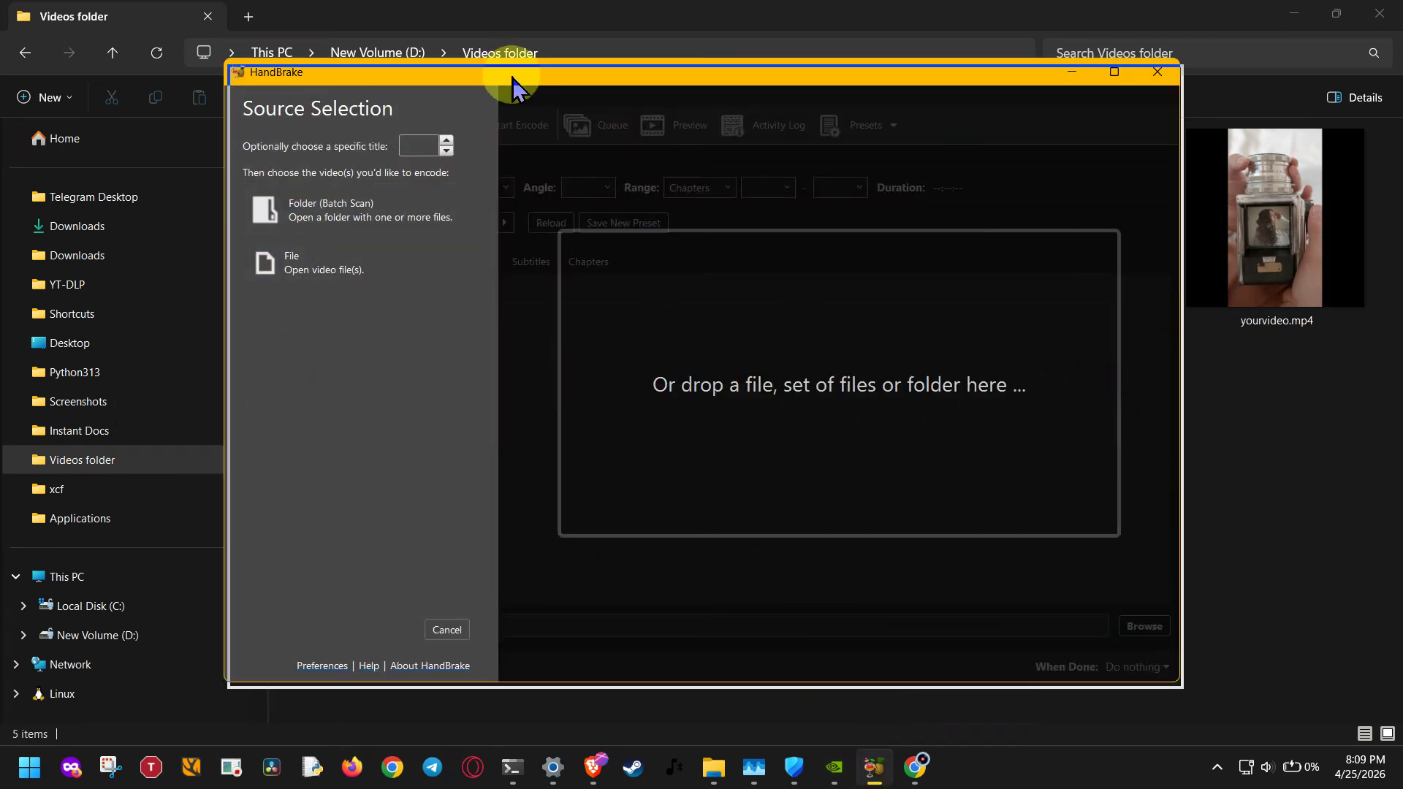
pyautogui.moveTo(513, 84); pyautogui.dragTo(489, 108)
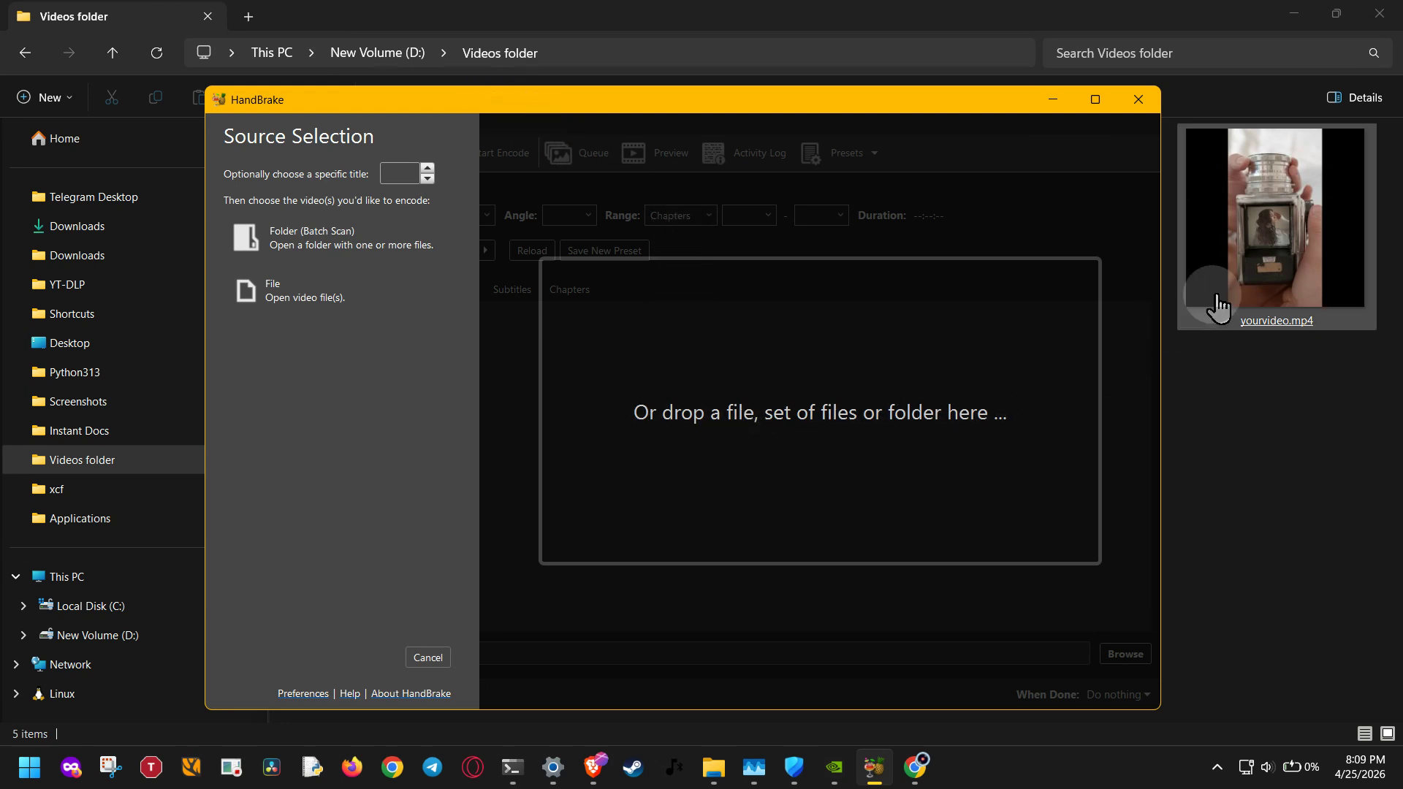
pyautogui.moveTo(1196, 292); pyautogui.dragTo(979, 285)
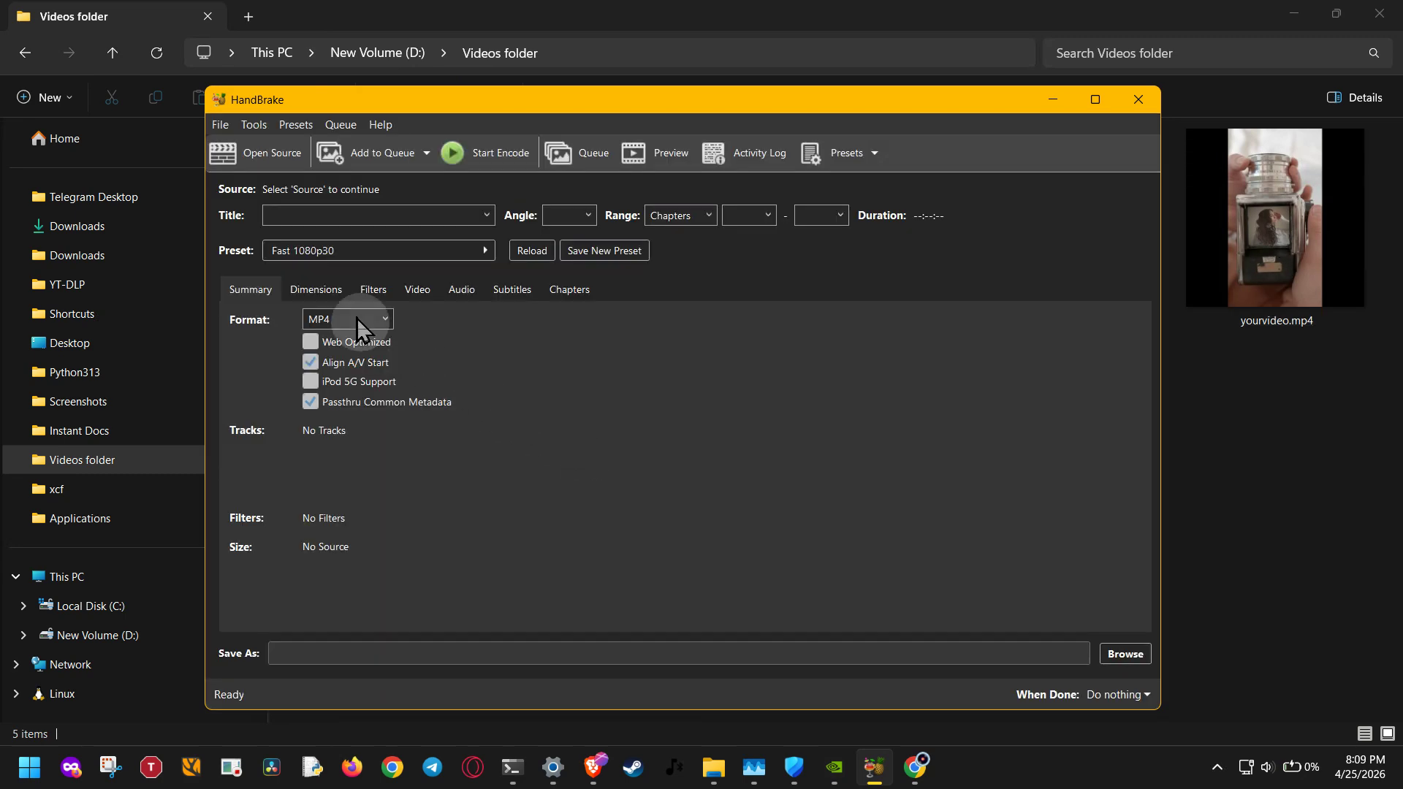
pyautogui.click(265, 152)
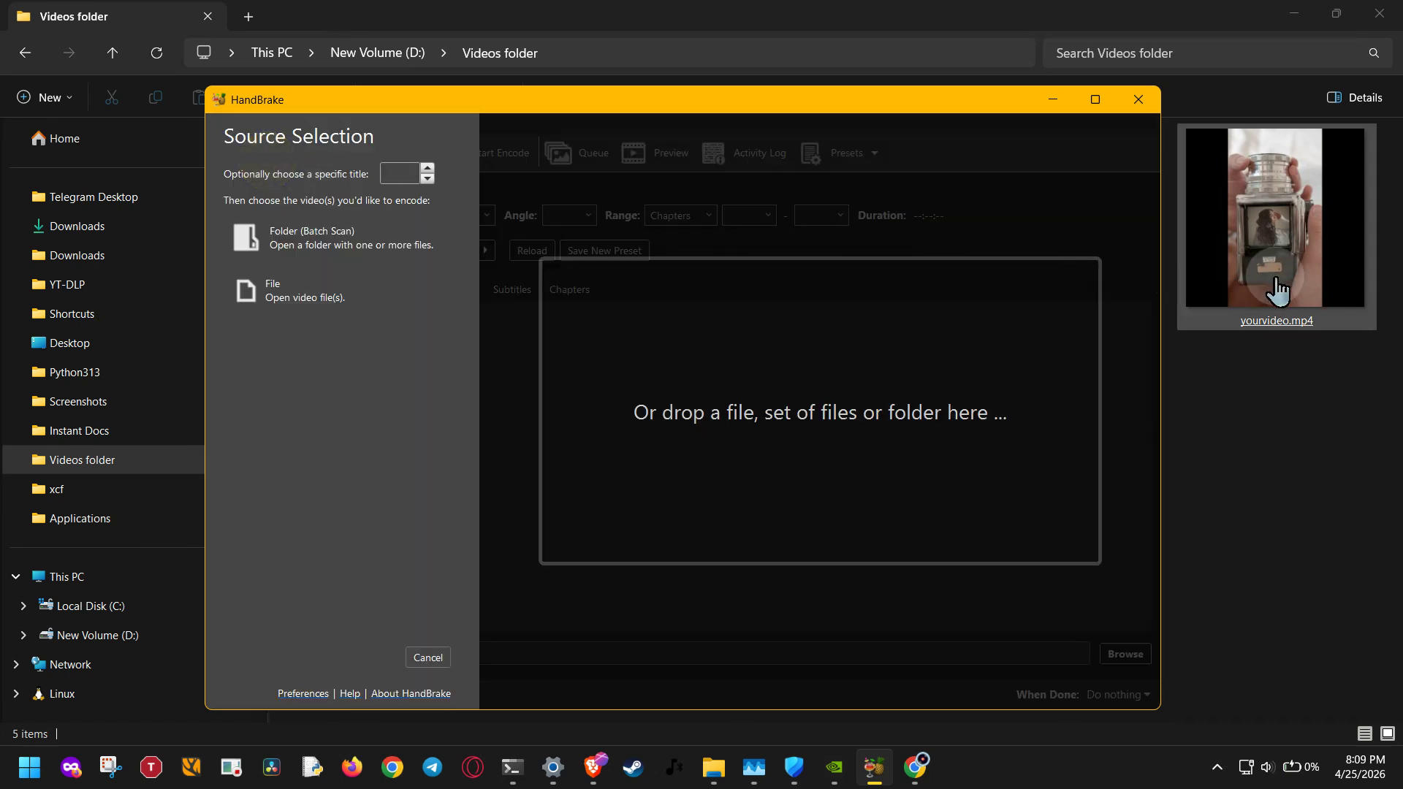
pyautogui.moveTo(1275, 289); pyautogui.dragTo(866, 470)
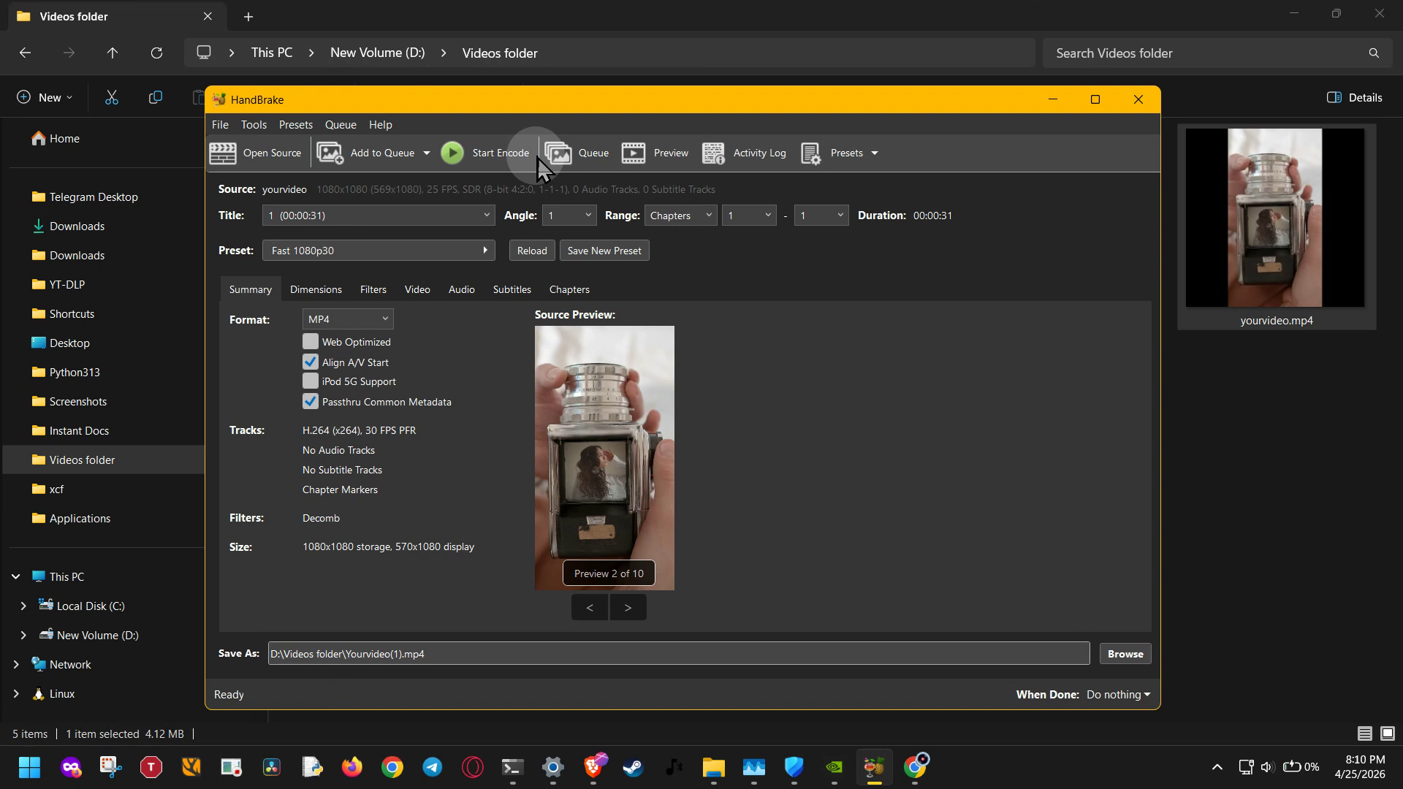
# - Look through the available encoding presets, including the Web, Devices and Matroska groups, keeping Fast 1080p30
pyautogui.click(440, 250)
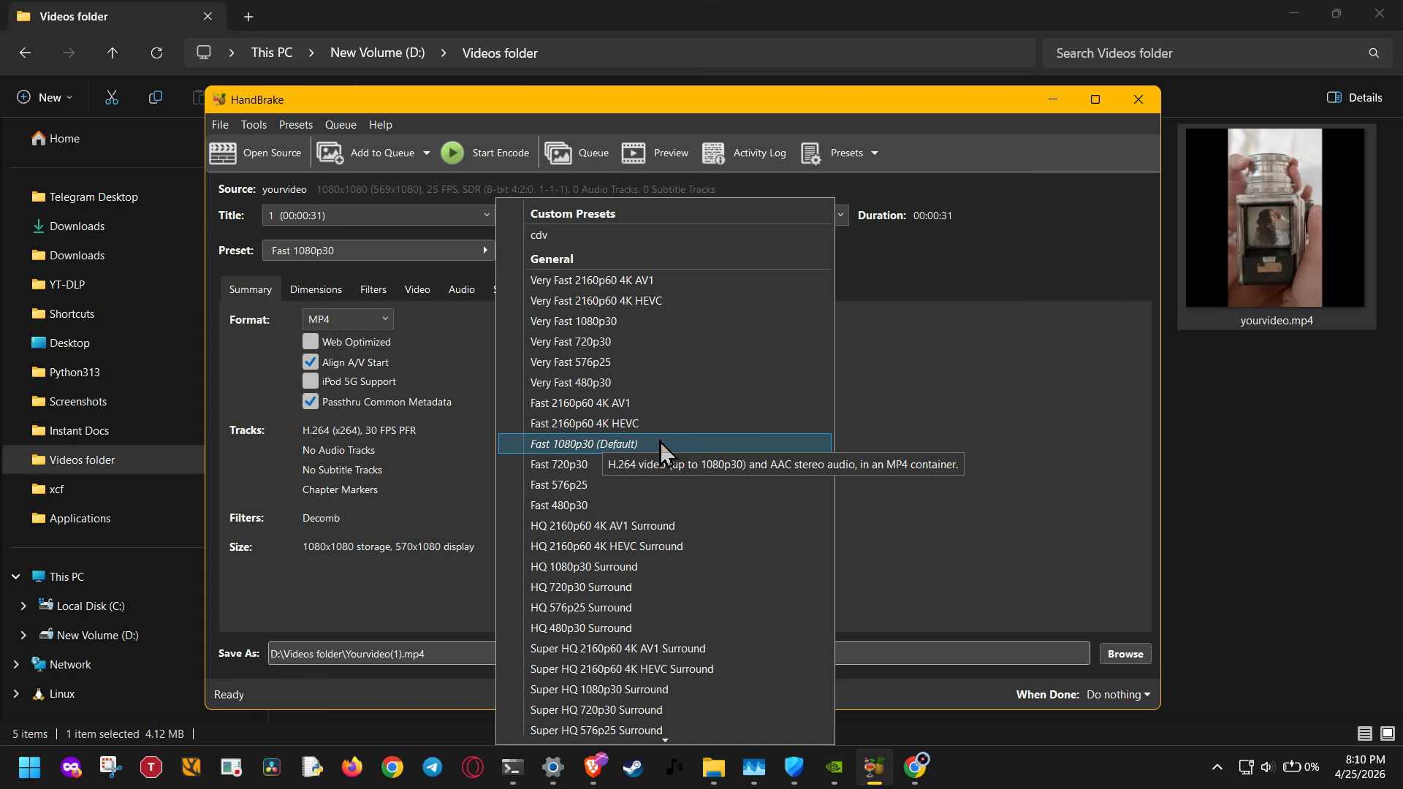
pyautogui.scroll(-10, 660, 441)
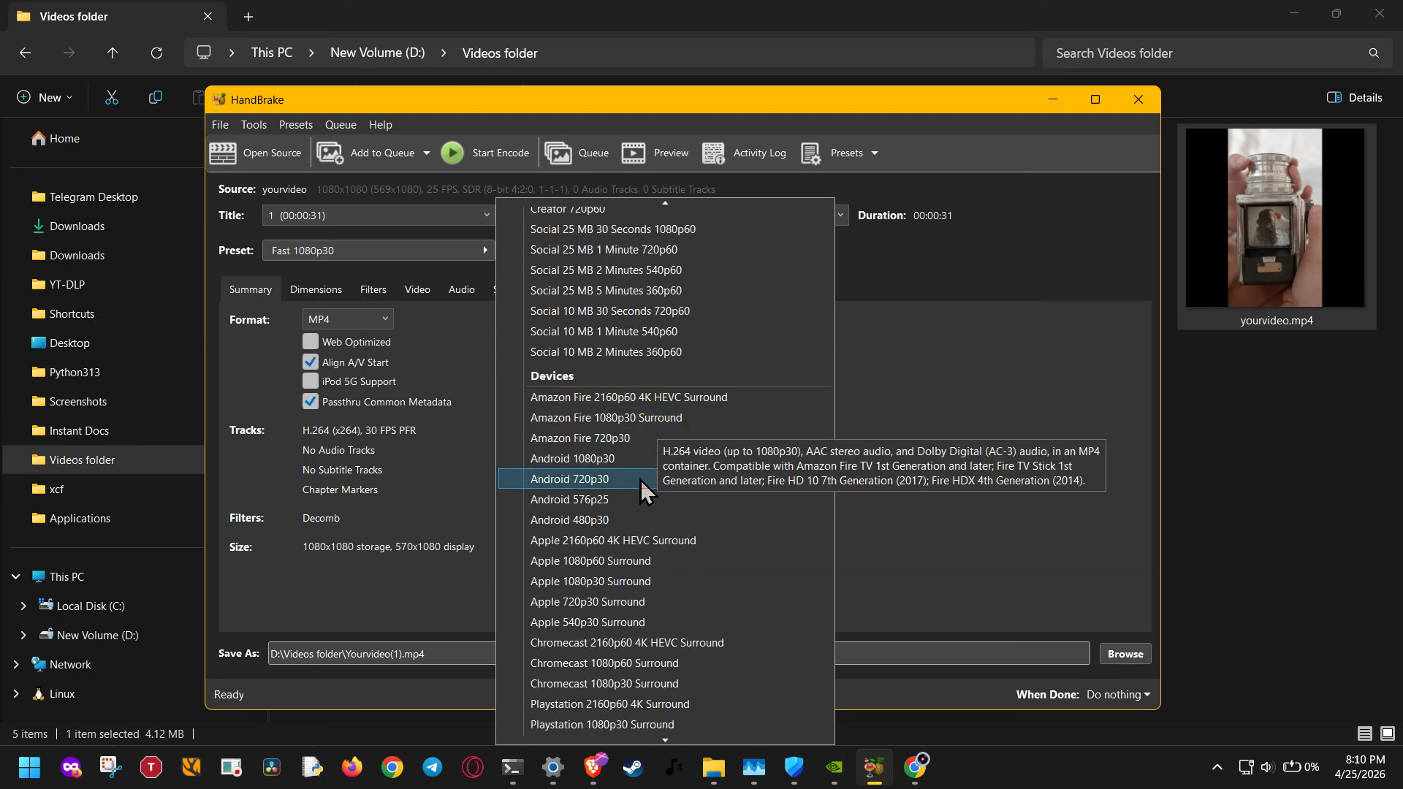
pyautogui.scroll(-1, 631, 527)
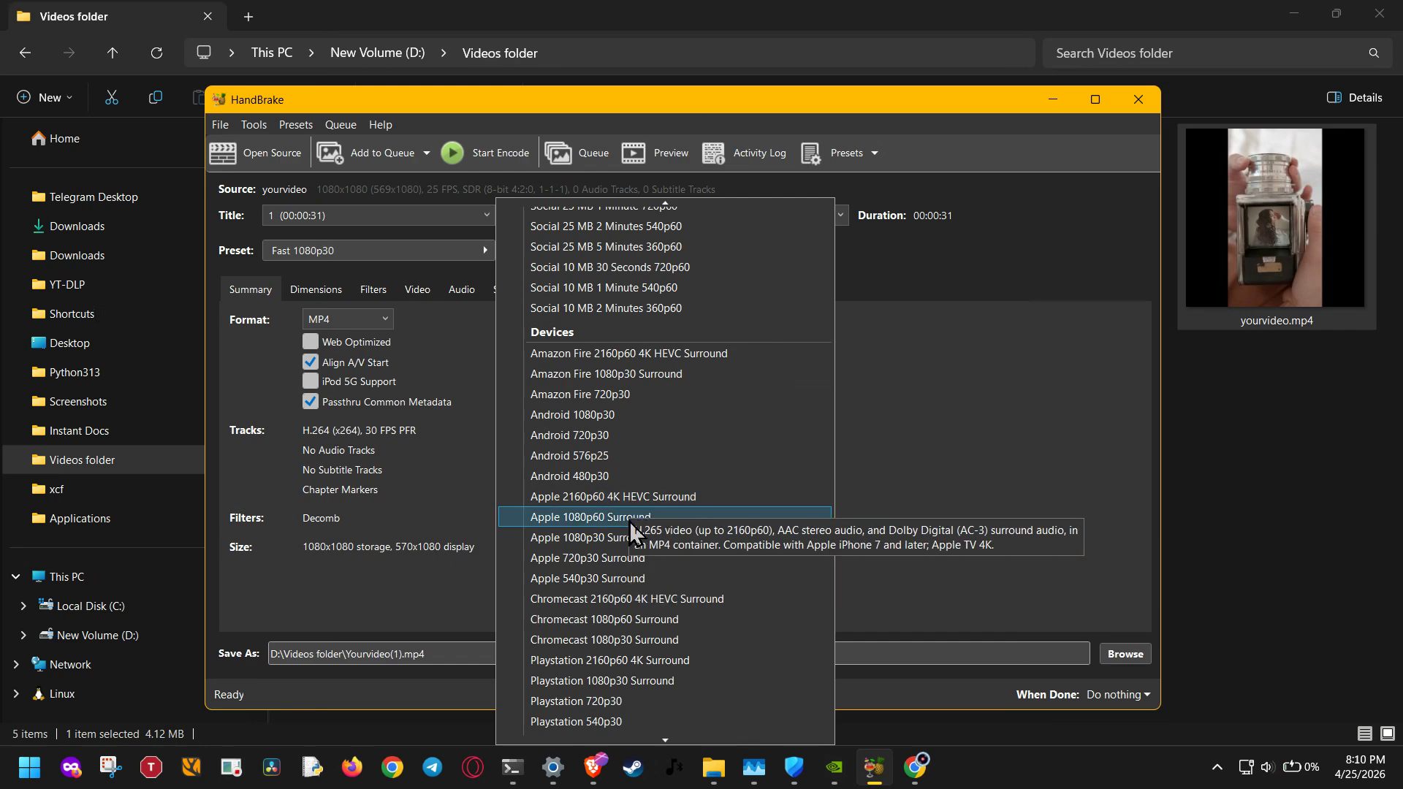
pyautogui.scroll(-3, 614, 614)
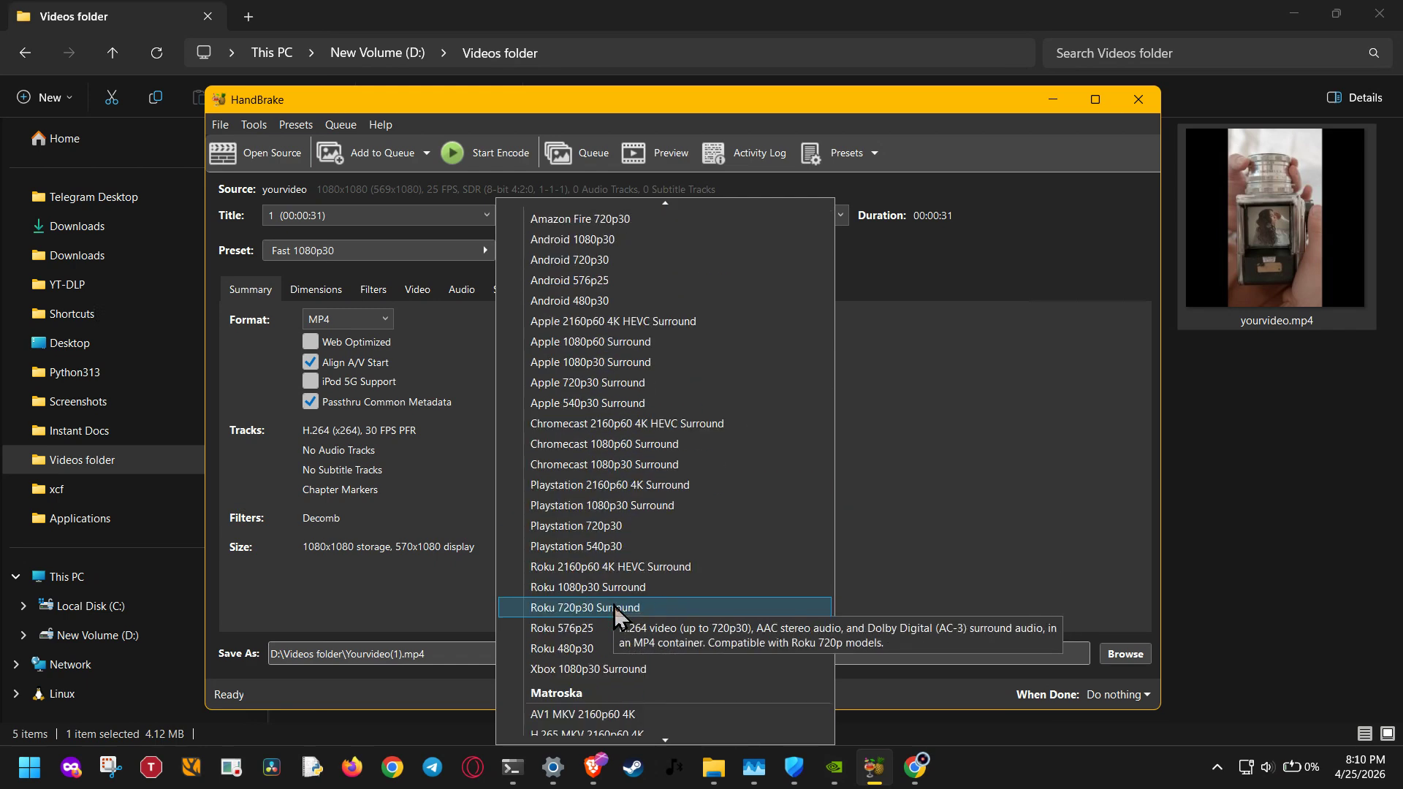
pyautogui.scroll(-6, 614, 606)
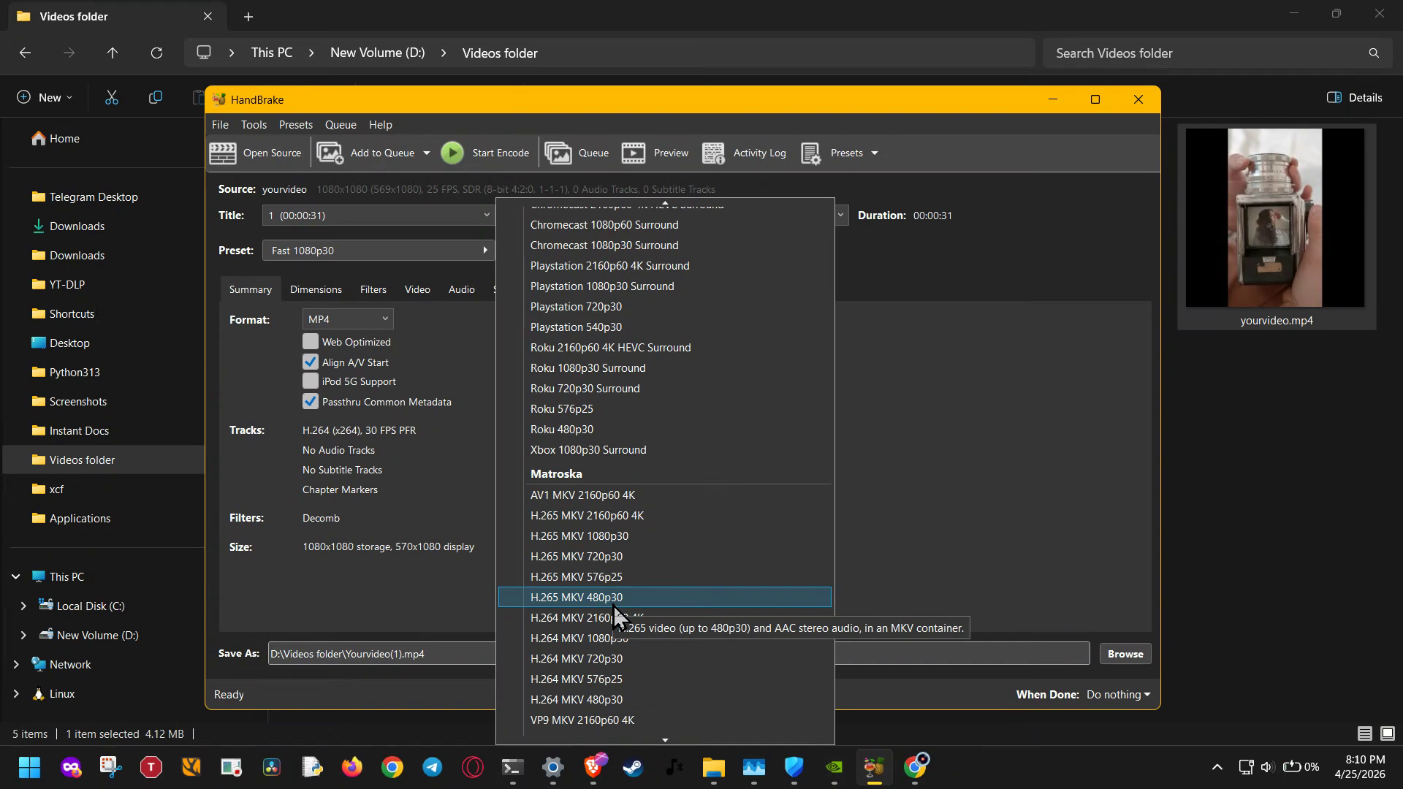
pyautogui.scroll(12, 614, 607)
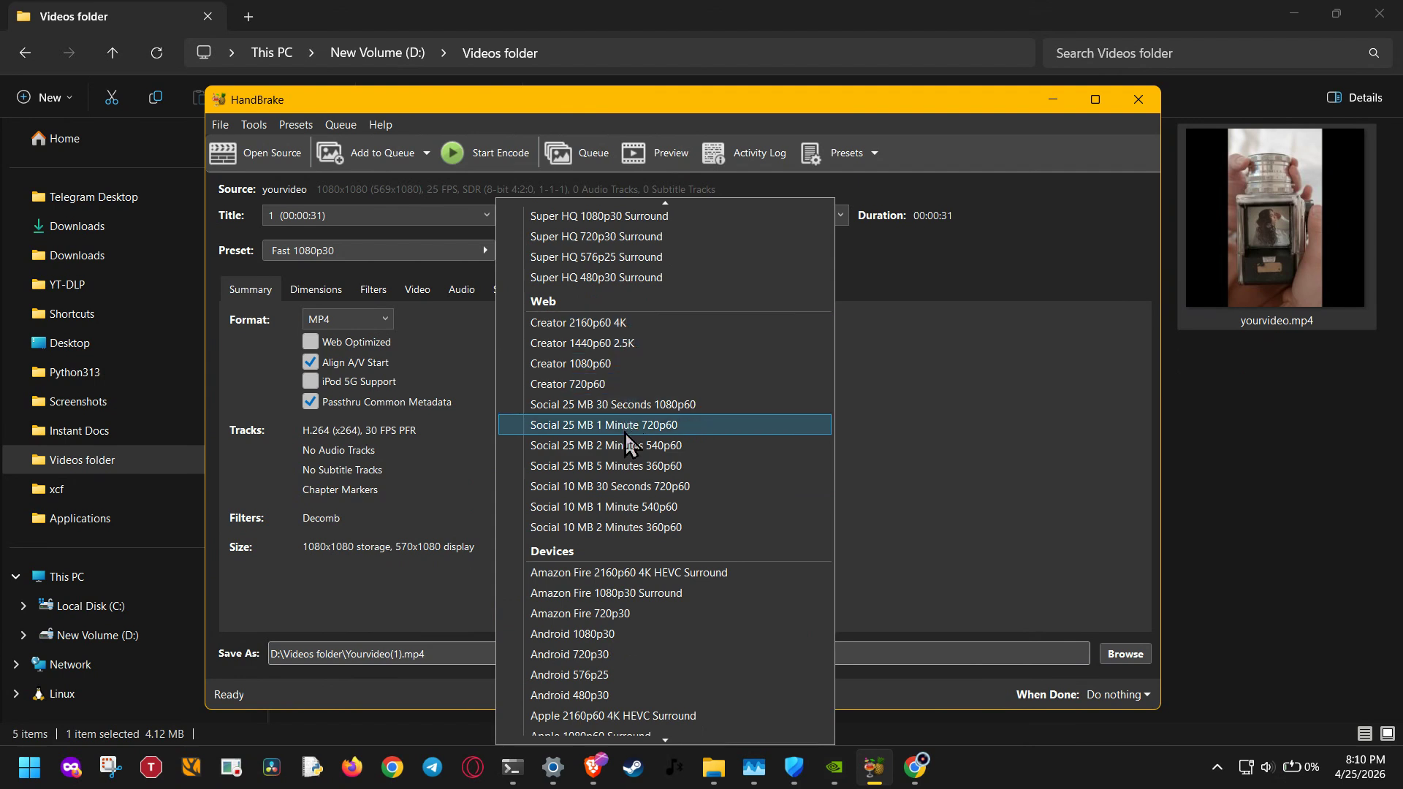
pyautogui.click(925, 446)
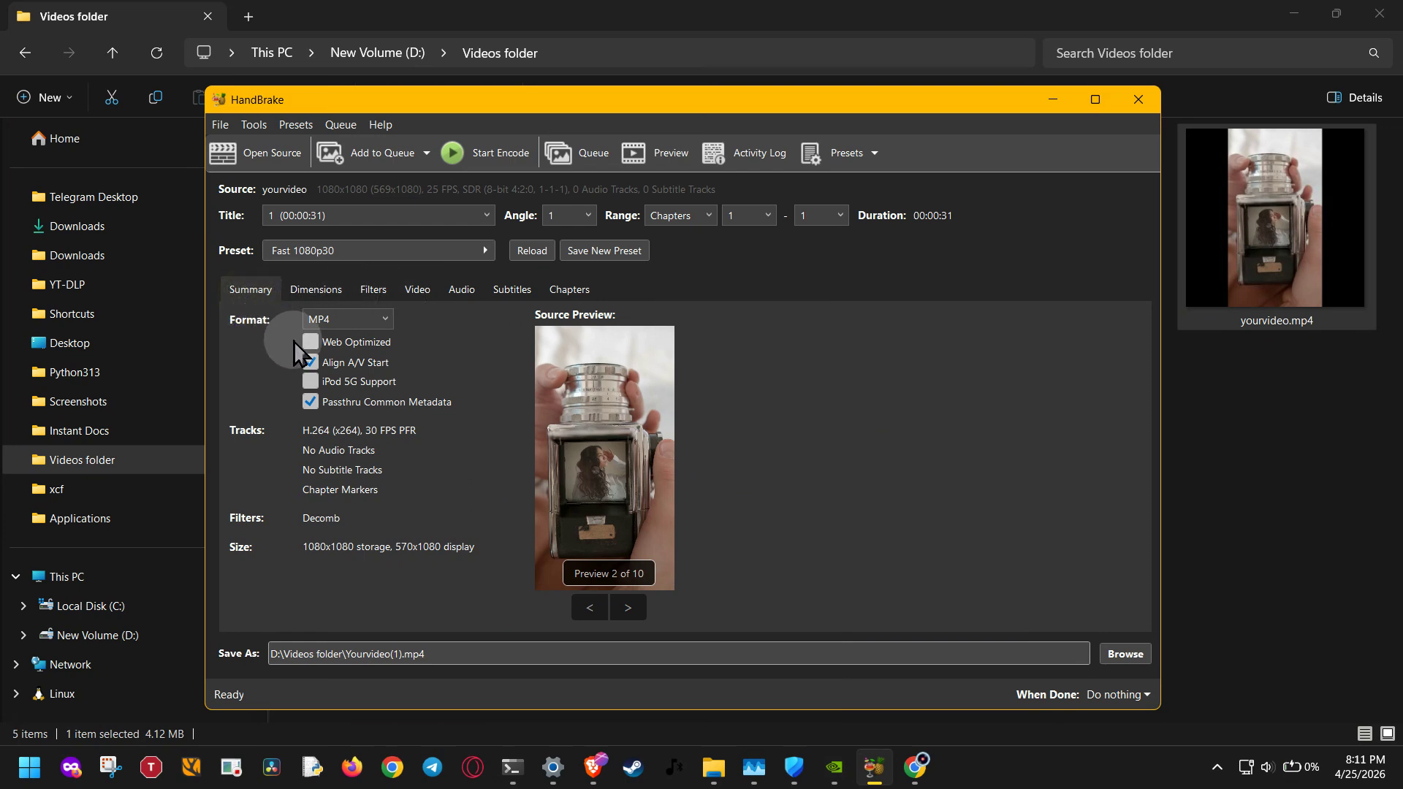
# - Review the available output formats as well as the resolution limit and cropping options for the video
pyautogui.click(348, 319)
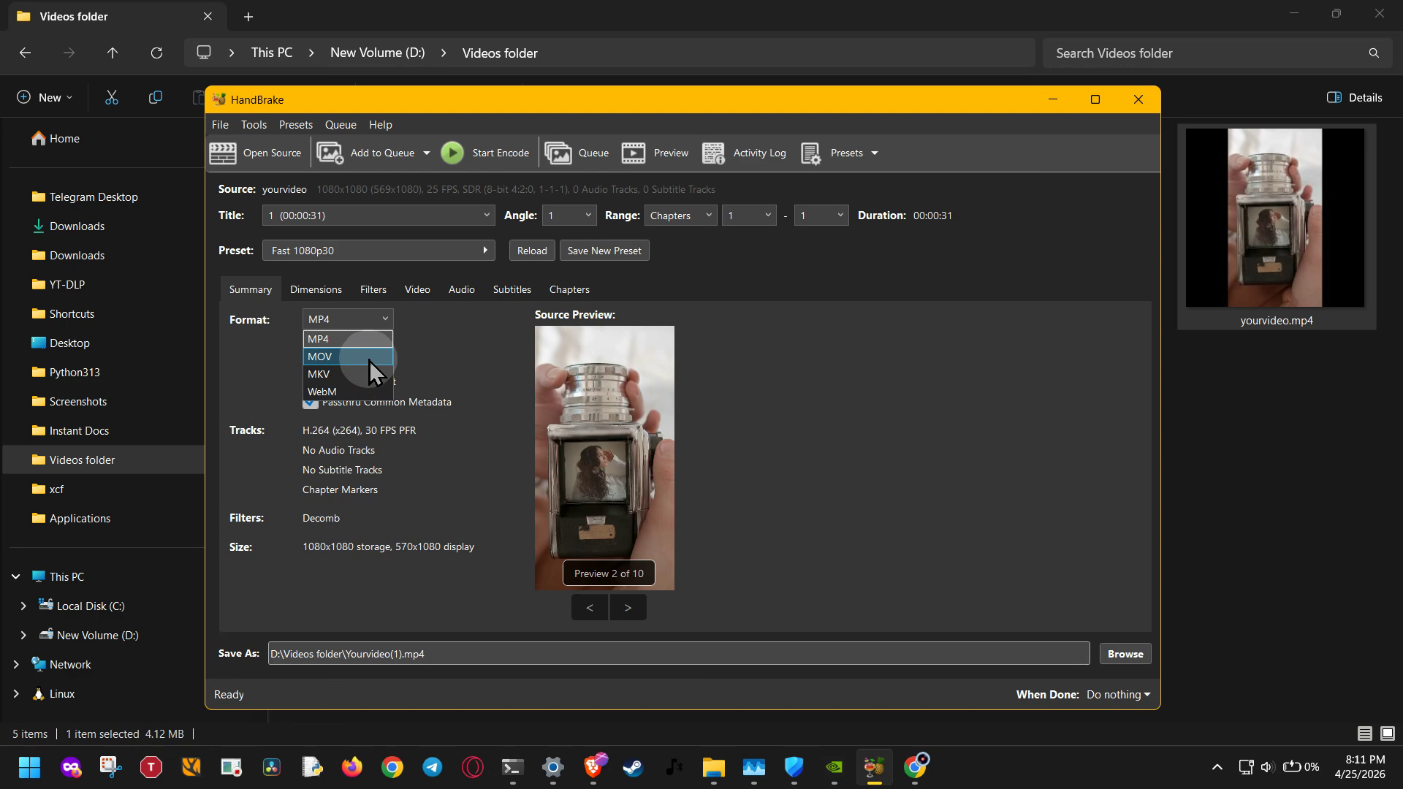
pyautogui.click(458, 348)
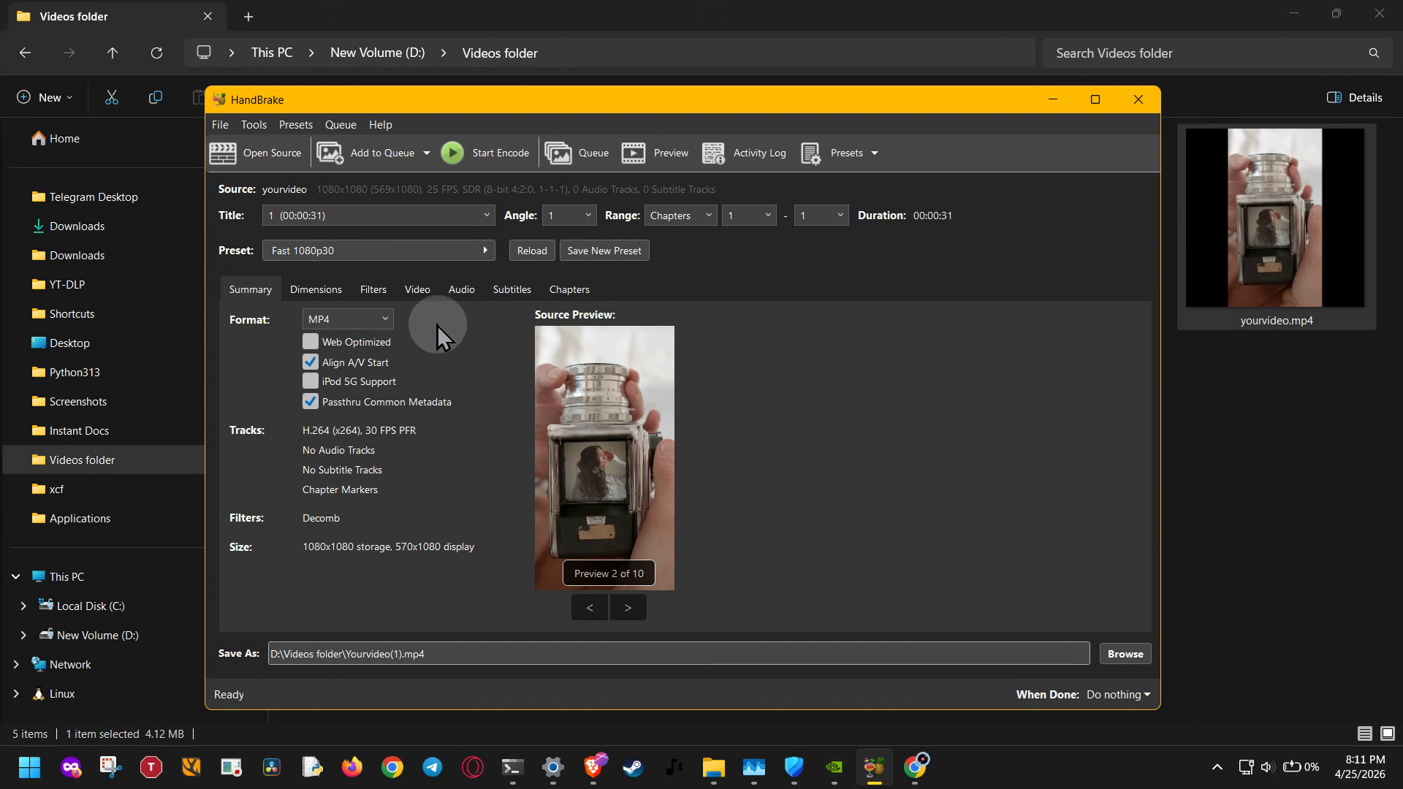
pyautogui.click(314, 291)
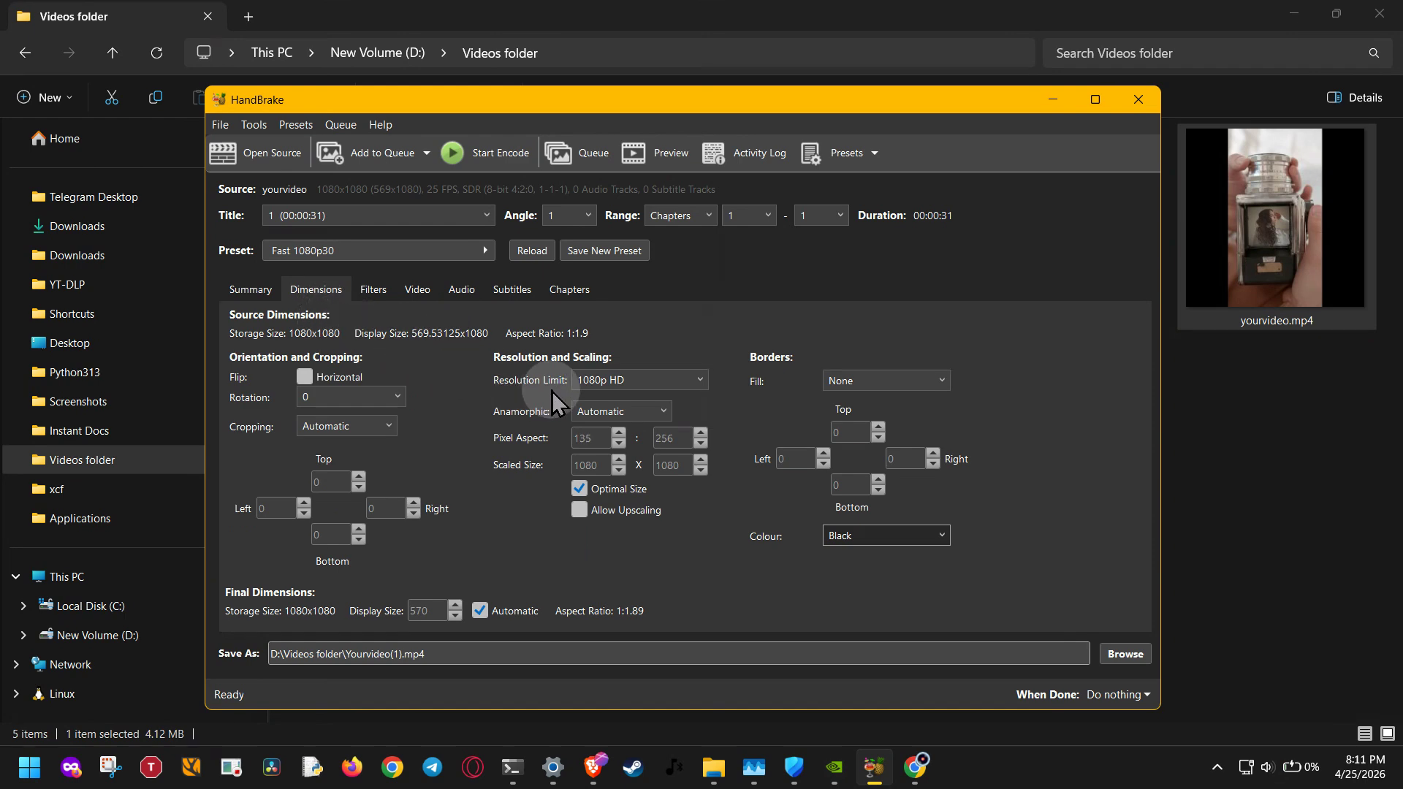
pyautogui.click(656, 387)
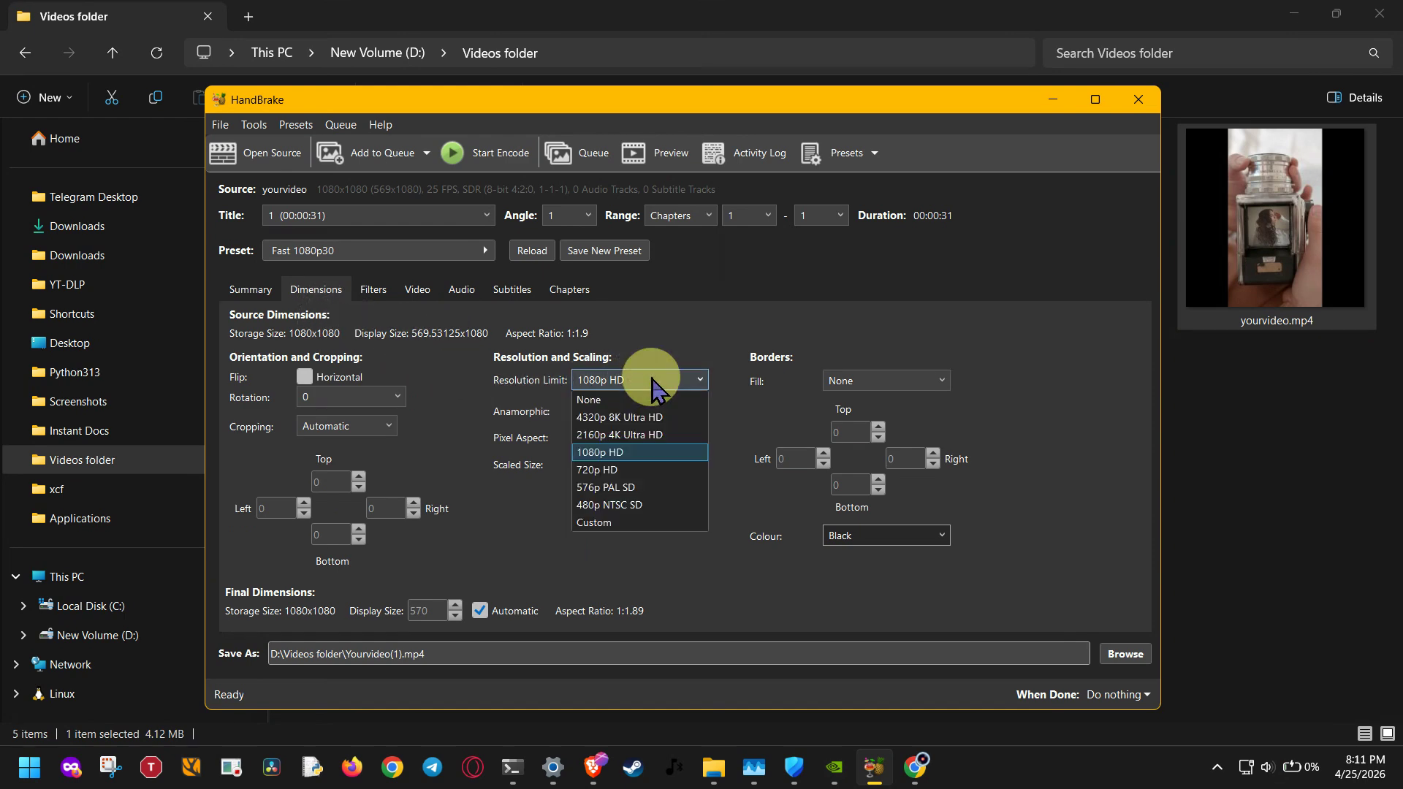
pyautogui.click(392, 424)
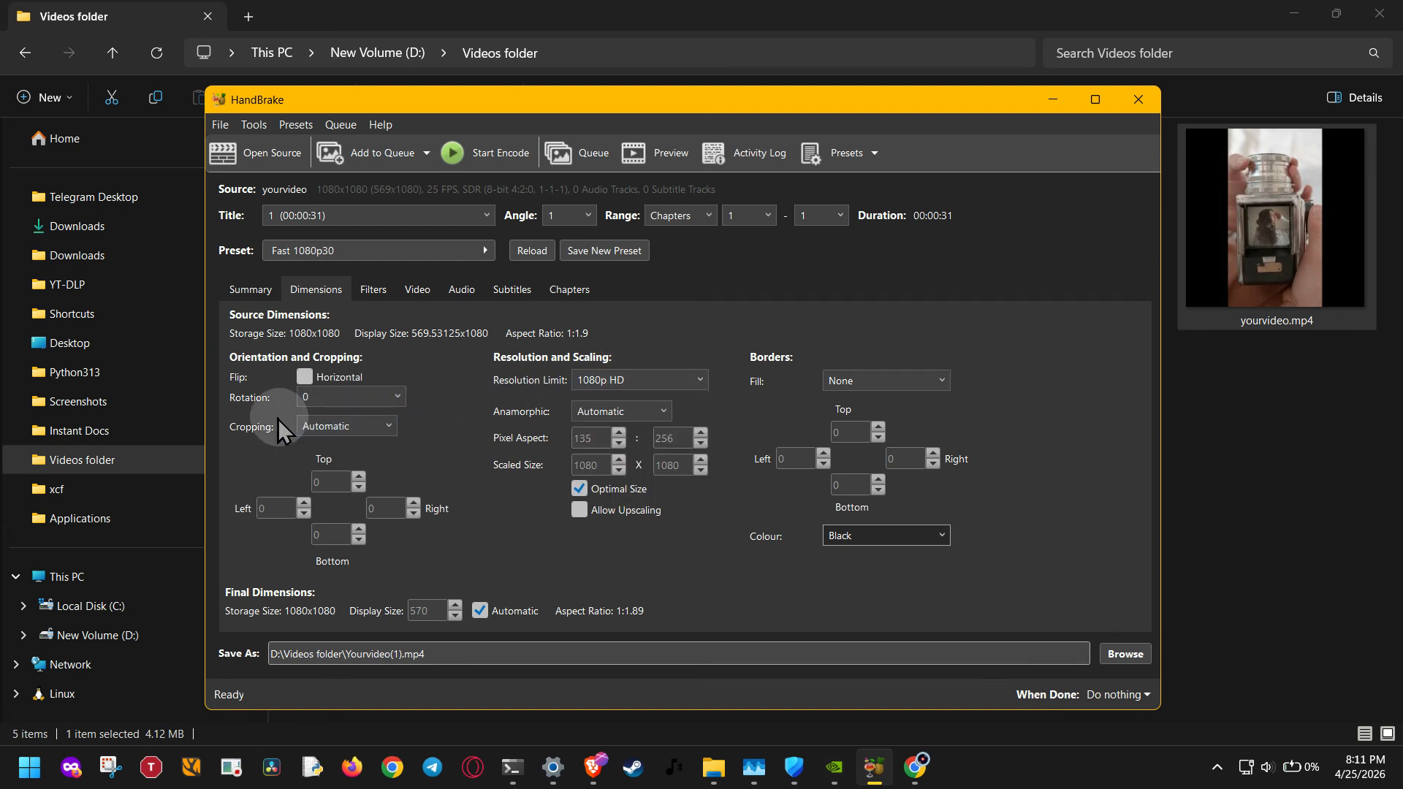
pyautogui.click(380, 424)
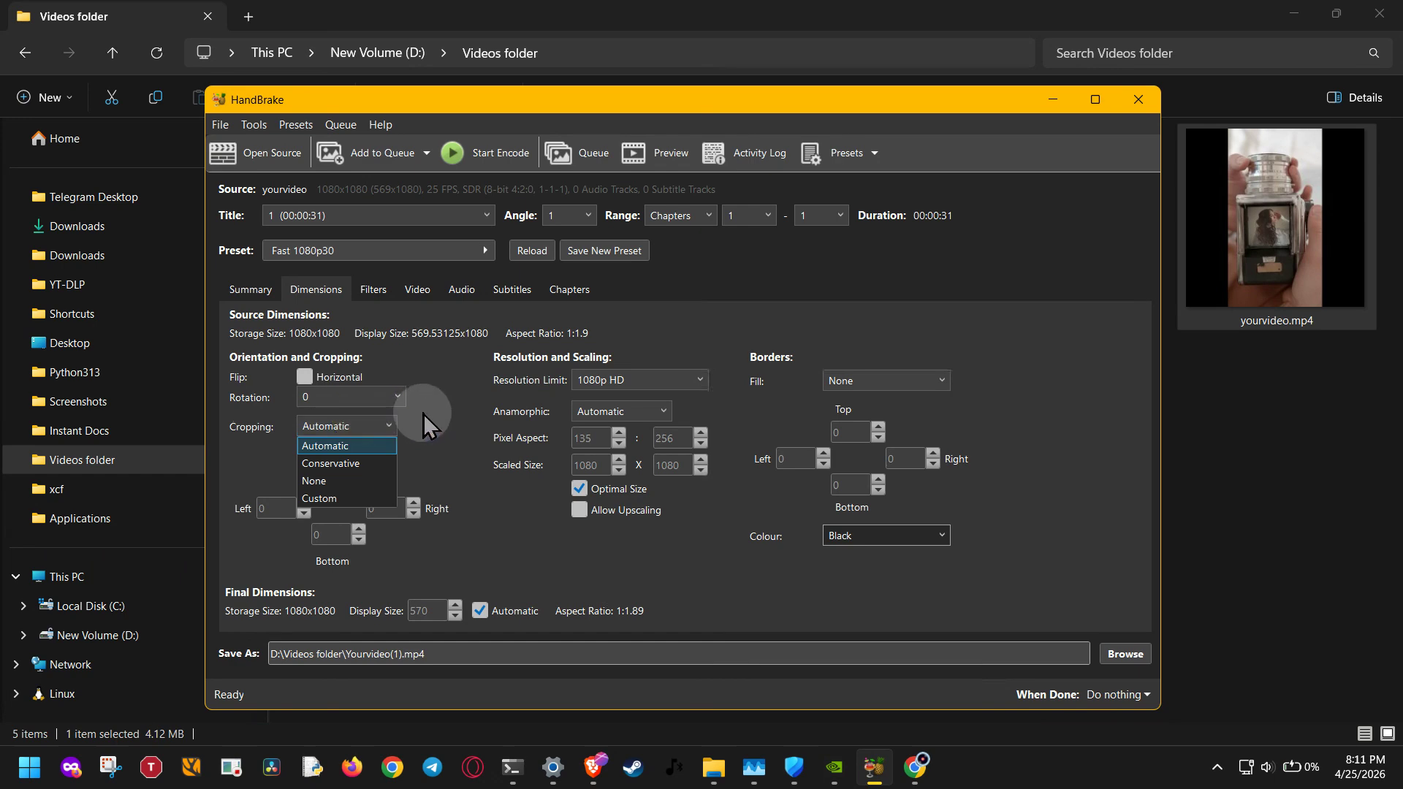
pyautogui.click(427, 423)
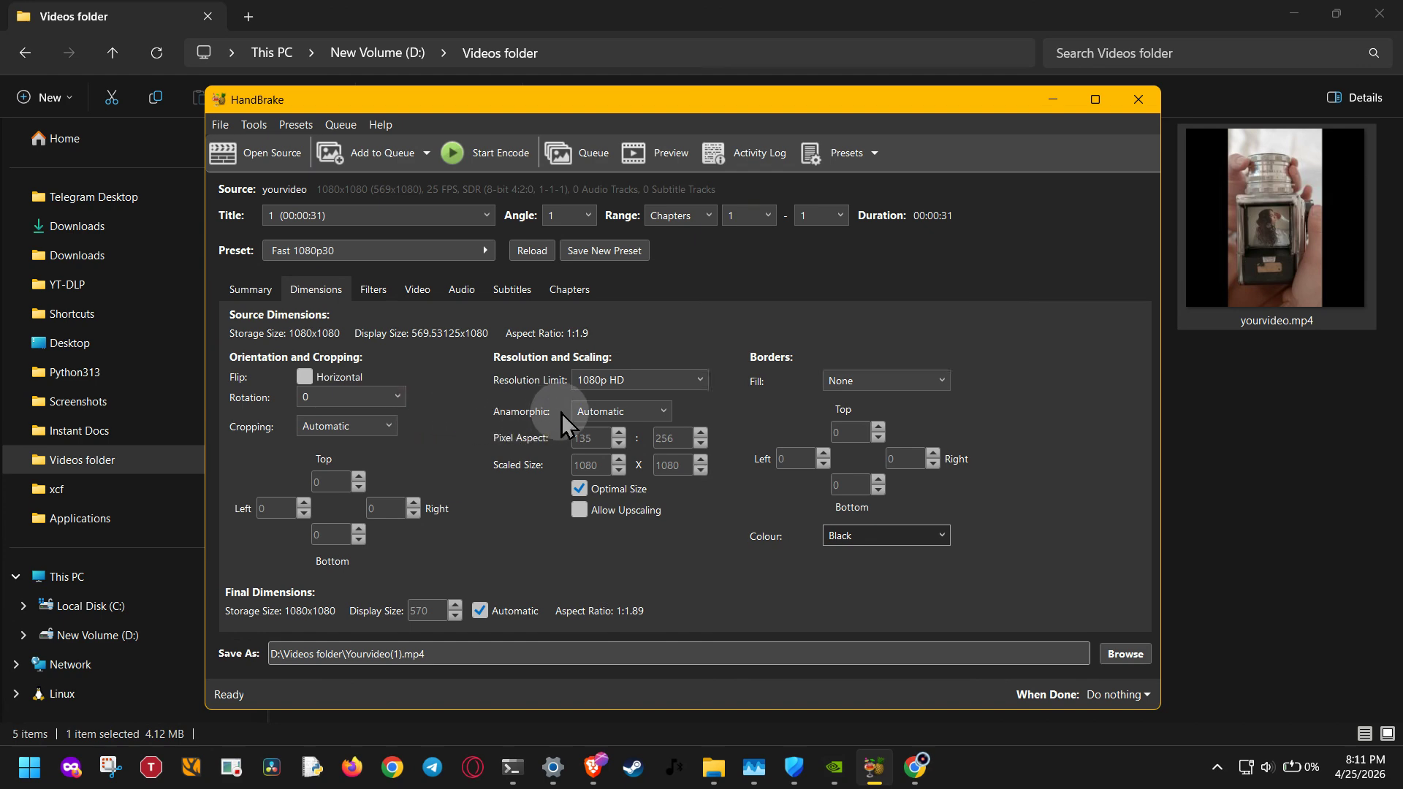
# - Set the video encoder to H.265 (x265)
pyautogui.click(431, 295)
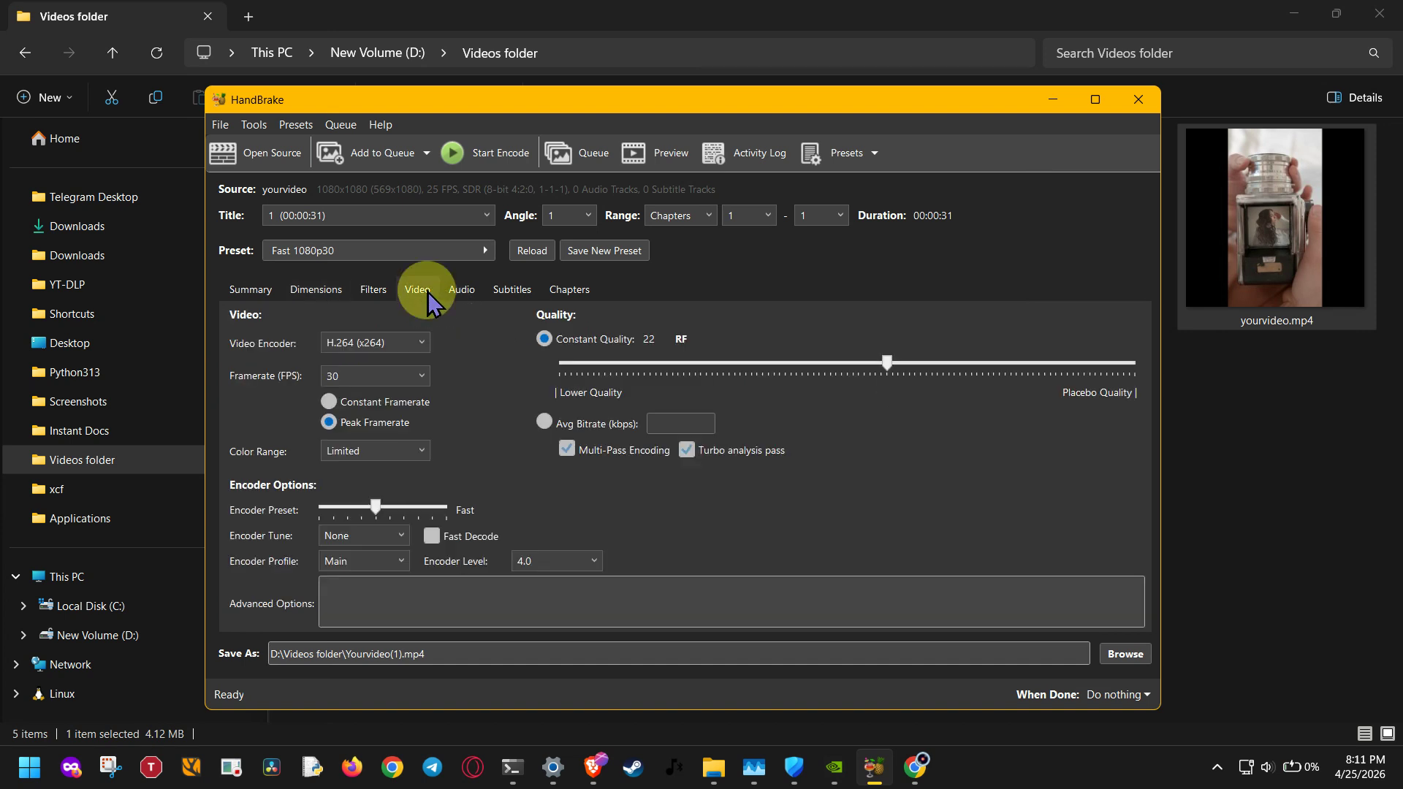
pyautogui.click(418, 343)
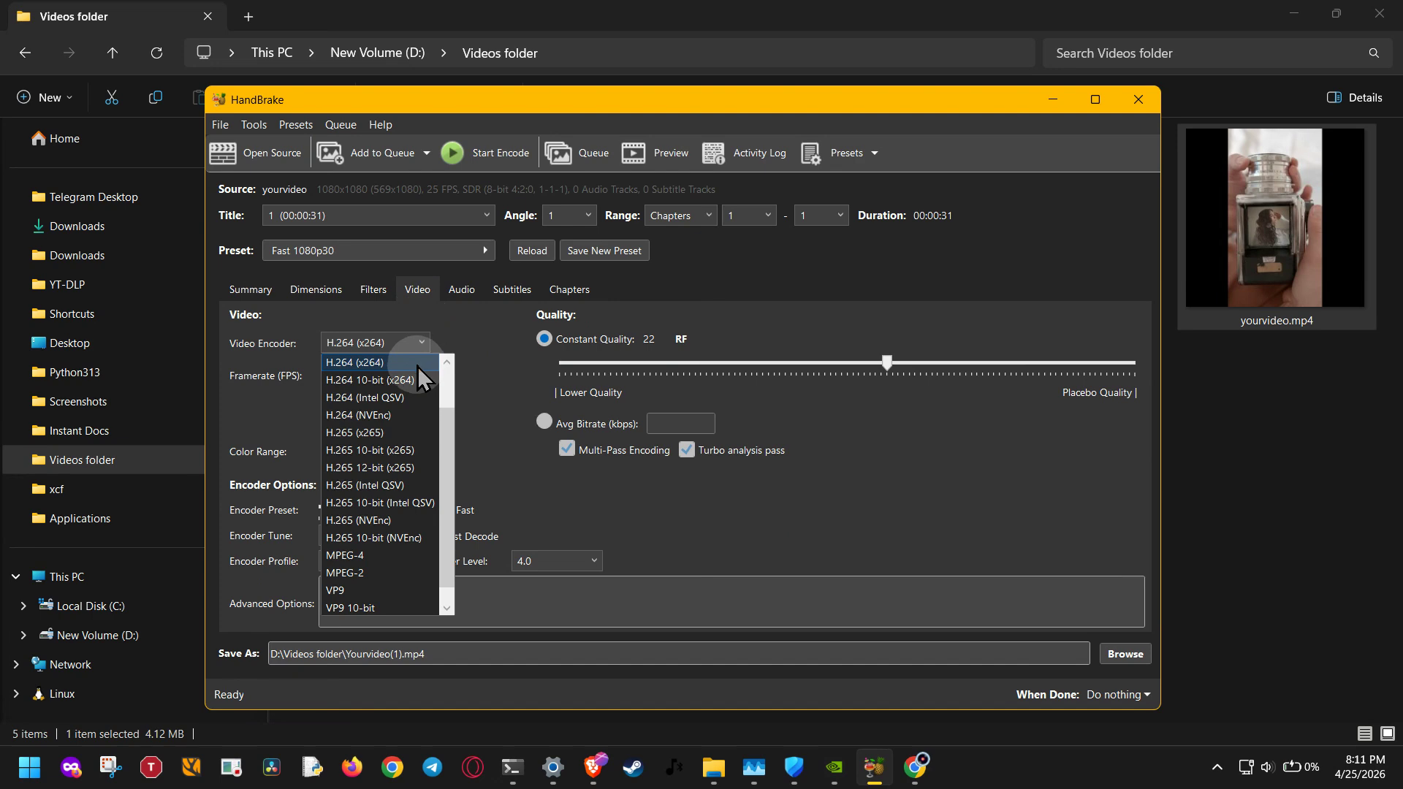
pyautogui.click(410, 432)
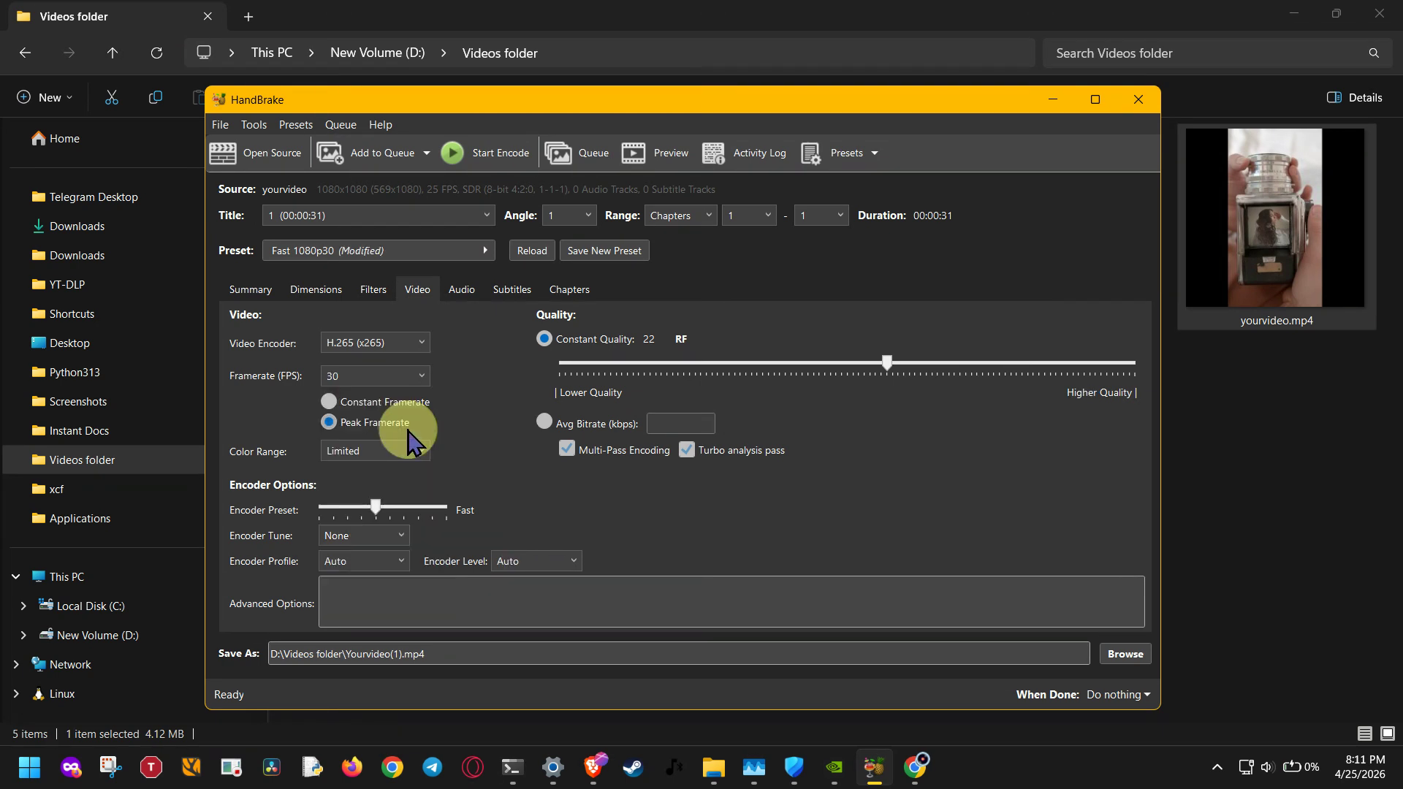
pyautogui.click(407, 345)
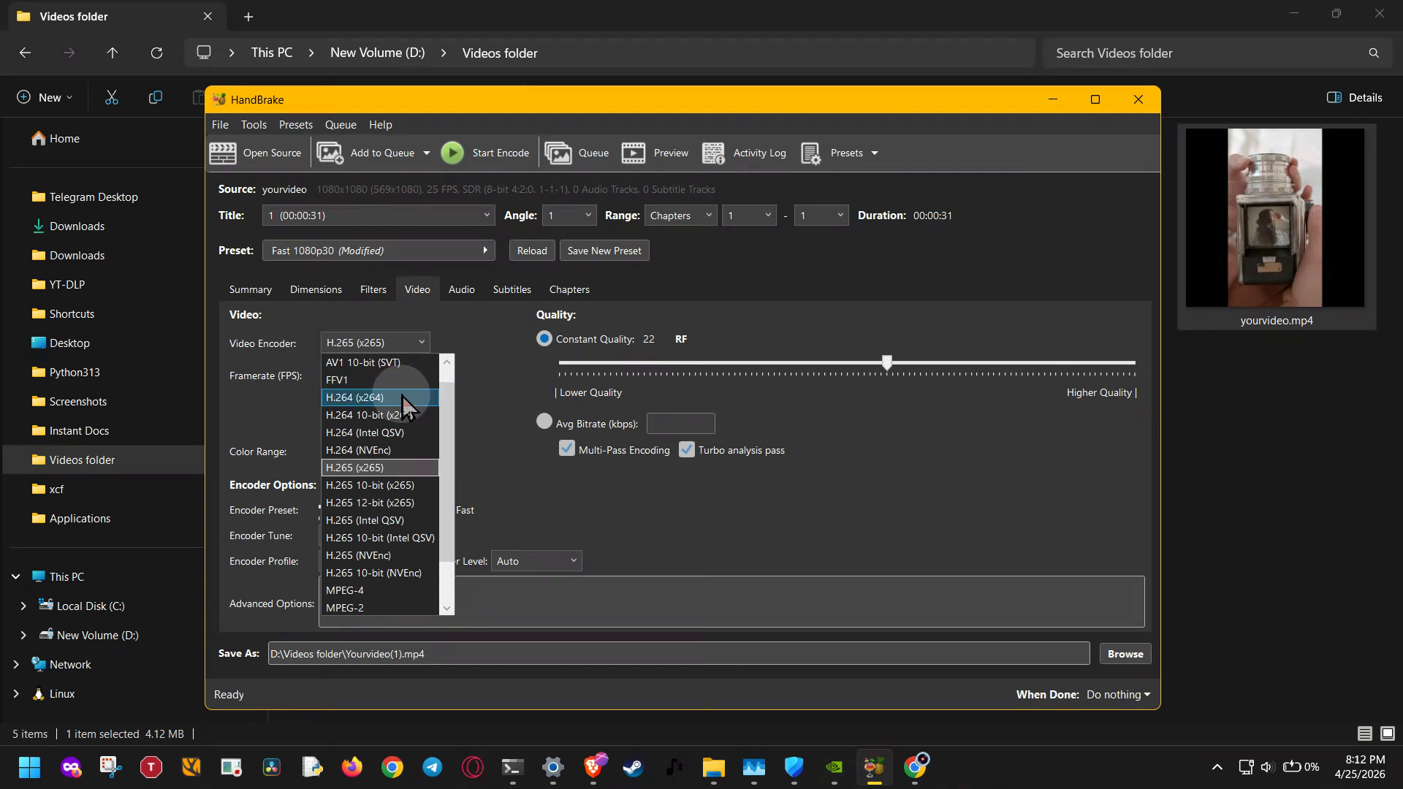
pyautogui.click(477, 341)
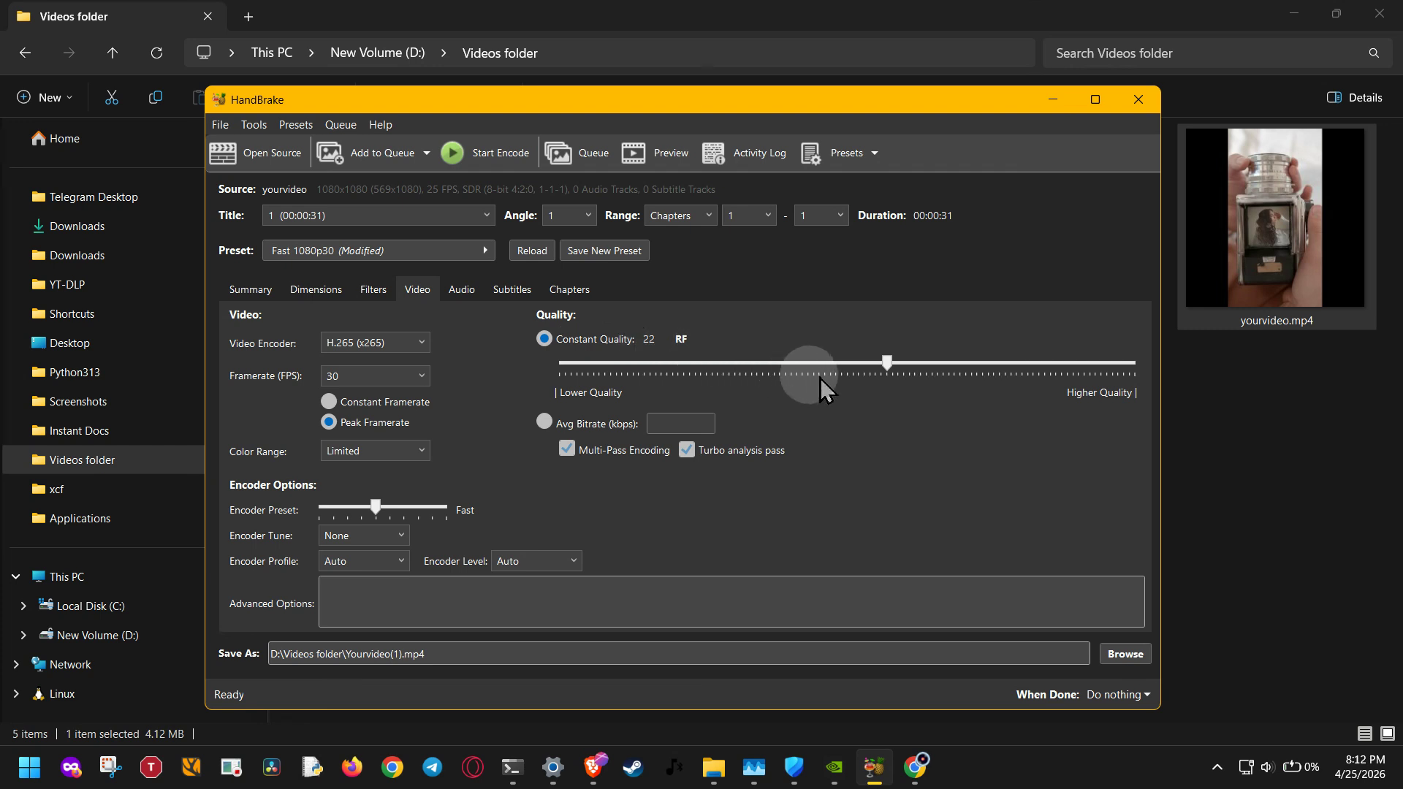
# - Try a constant quality of RF 19 for the video and return it to RF 22
pyautogui.moveTo(885, 359); pyautogui.dragTo(922, 363)
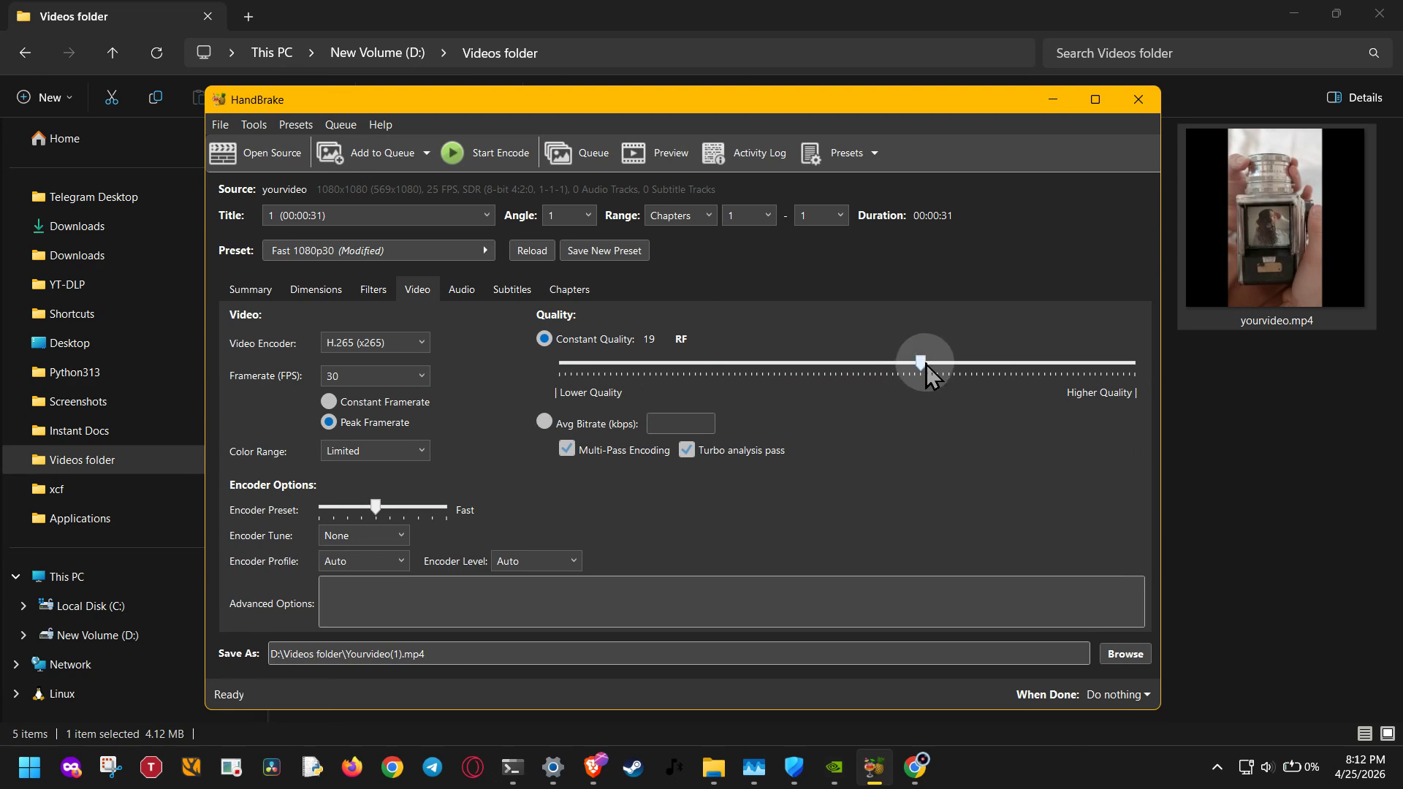
pyautogui.moveTo(924, 363); pyautogui.dragTo(882, 363)
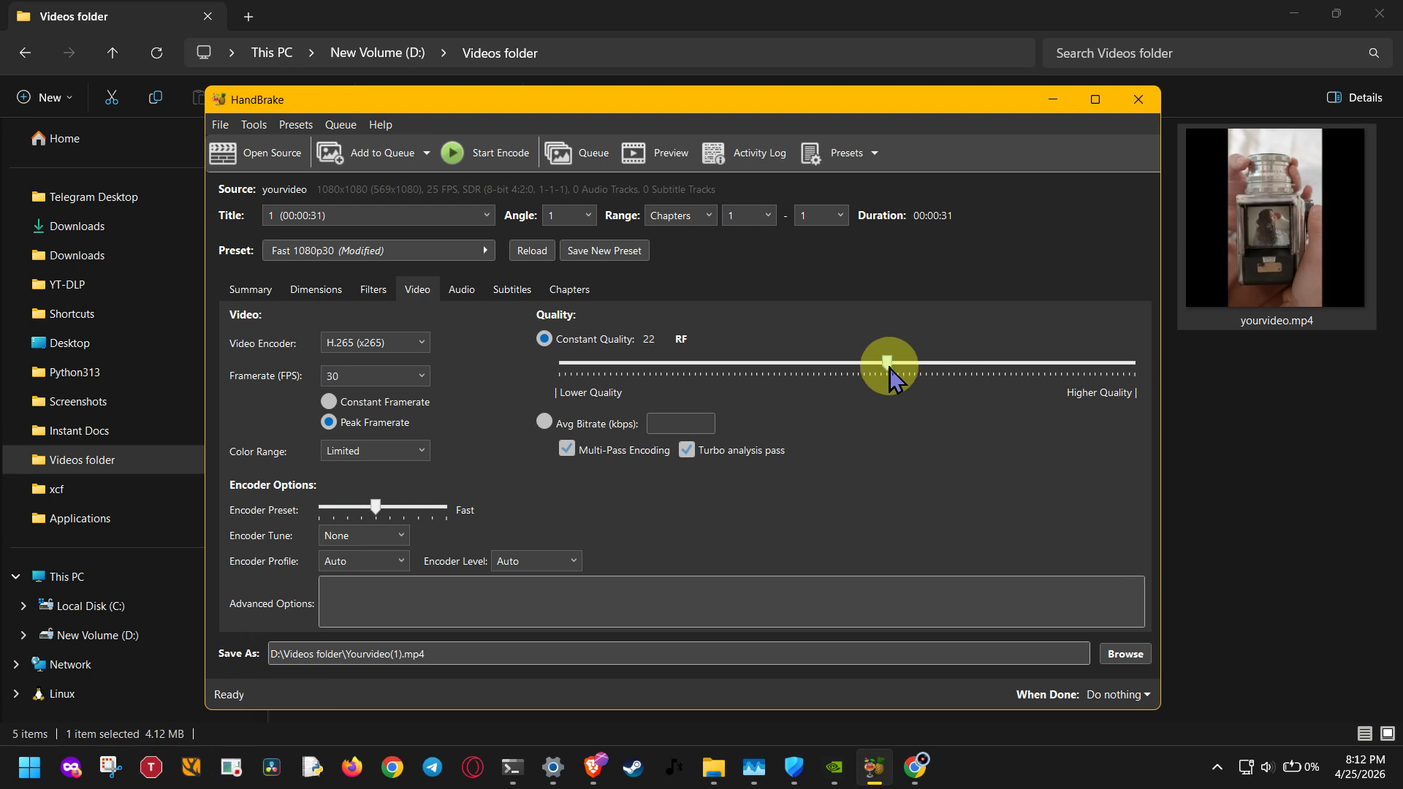
pyautogui.moveTo(888, 367); pyautogui.dragTo(889, 368)
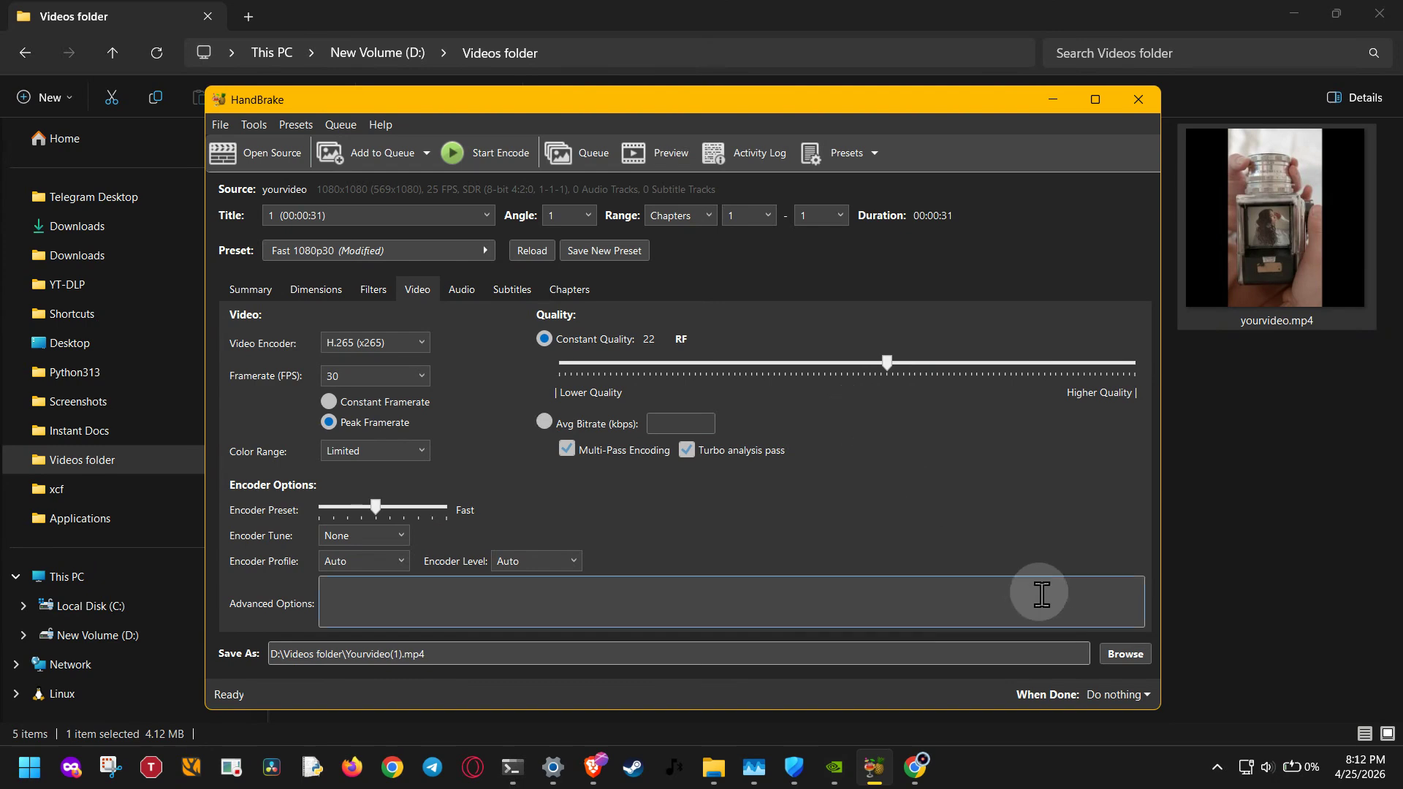
# - Set the encode's destination file to output.mp4 in the Videos folder on drive D
pyautogui.click(1123, 654)
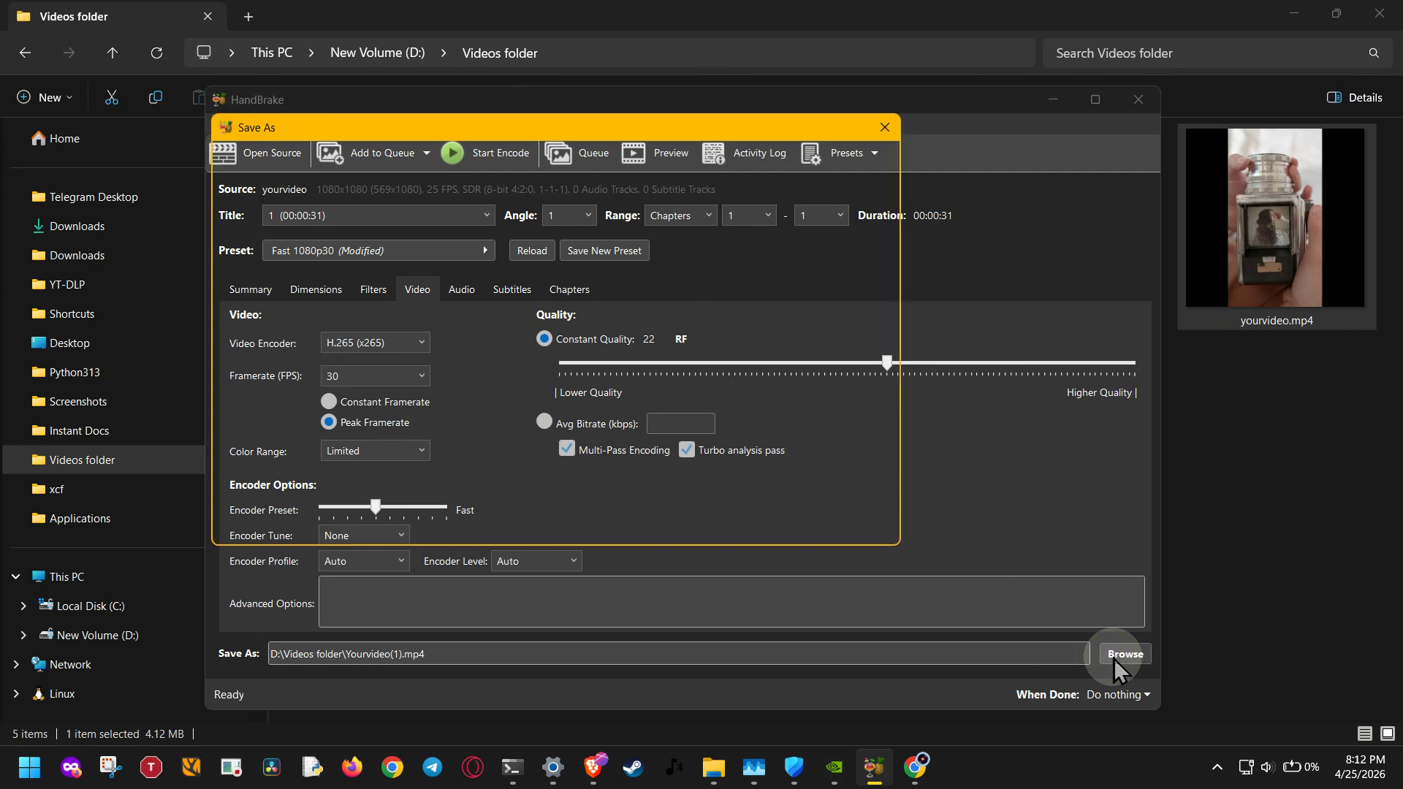
pyautogui.click(511, 161)
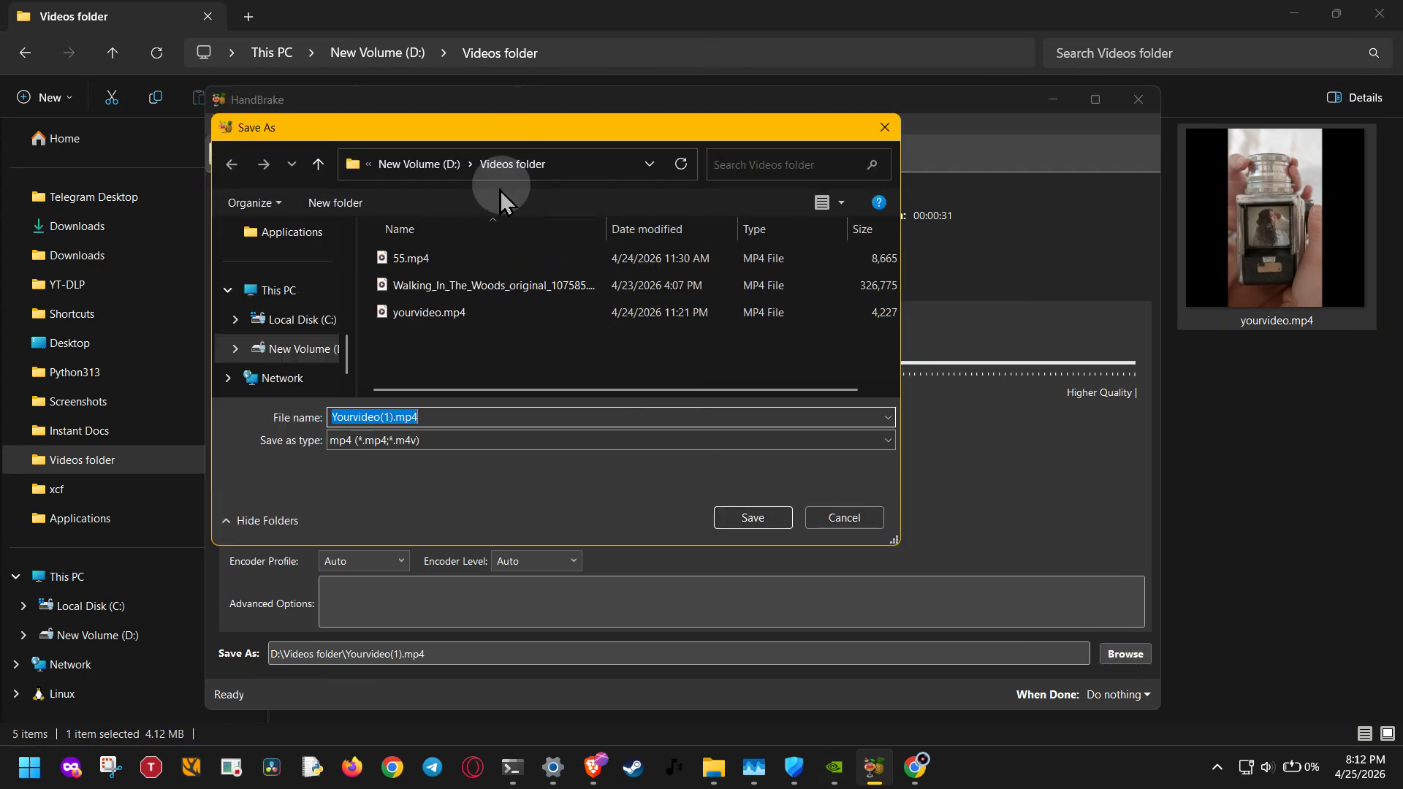
pyautogui.click(392, 417)
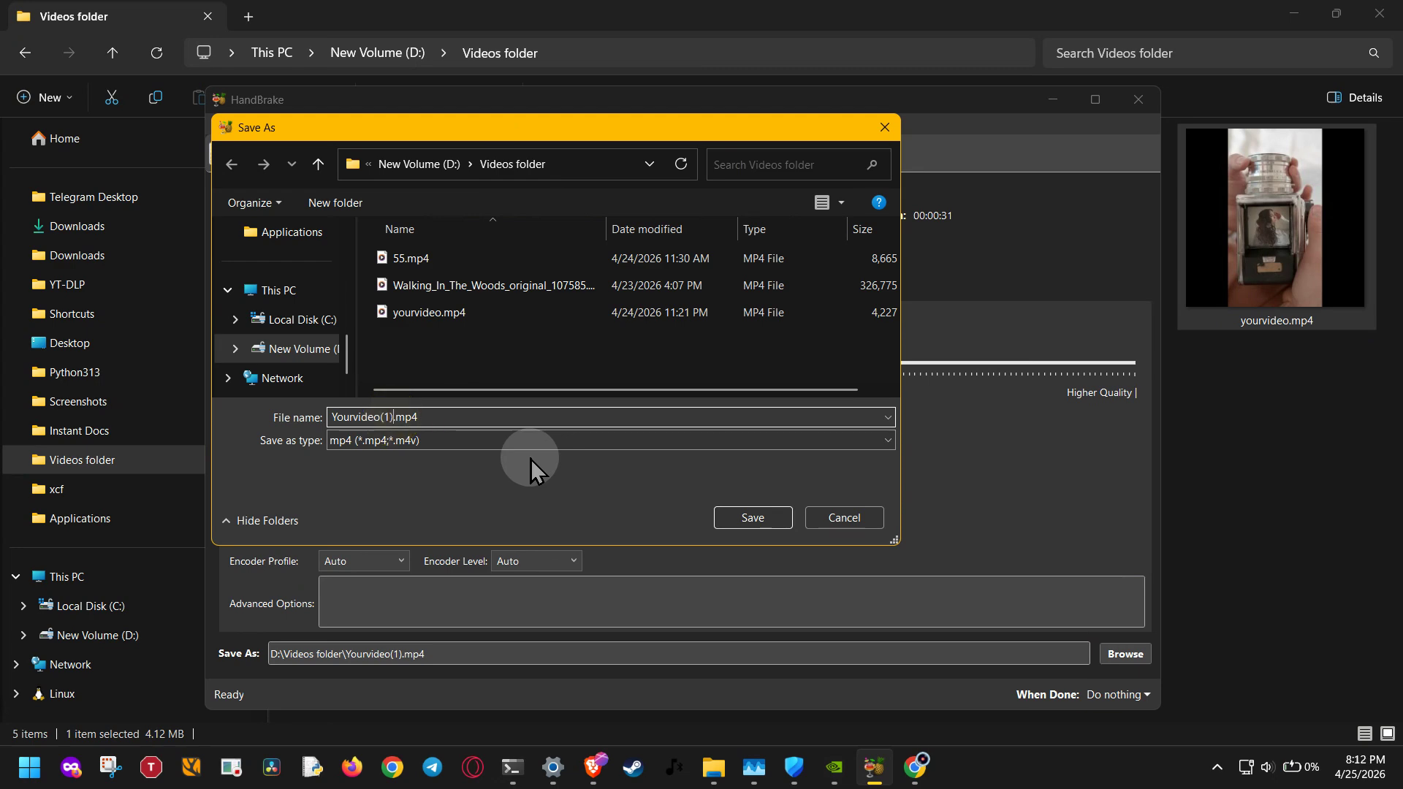
pyautogui.hotkey('shift', 'Home')
pyautogui.write('output')
pyautogui.click(762, 518)
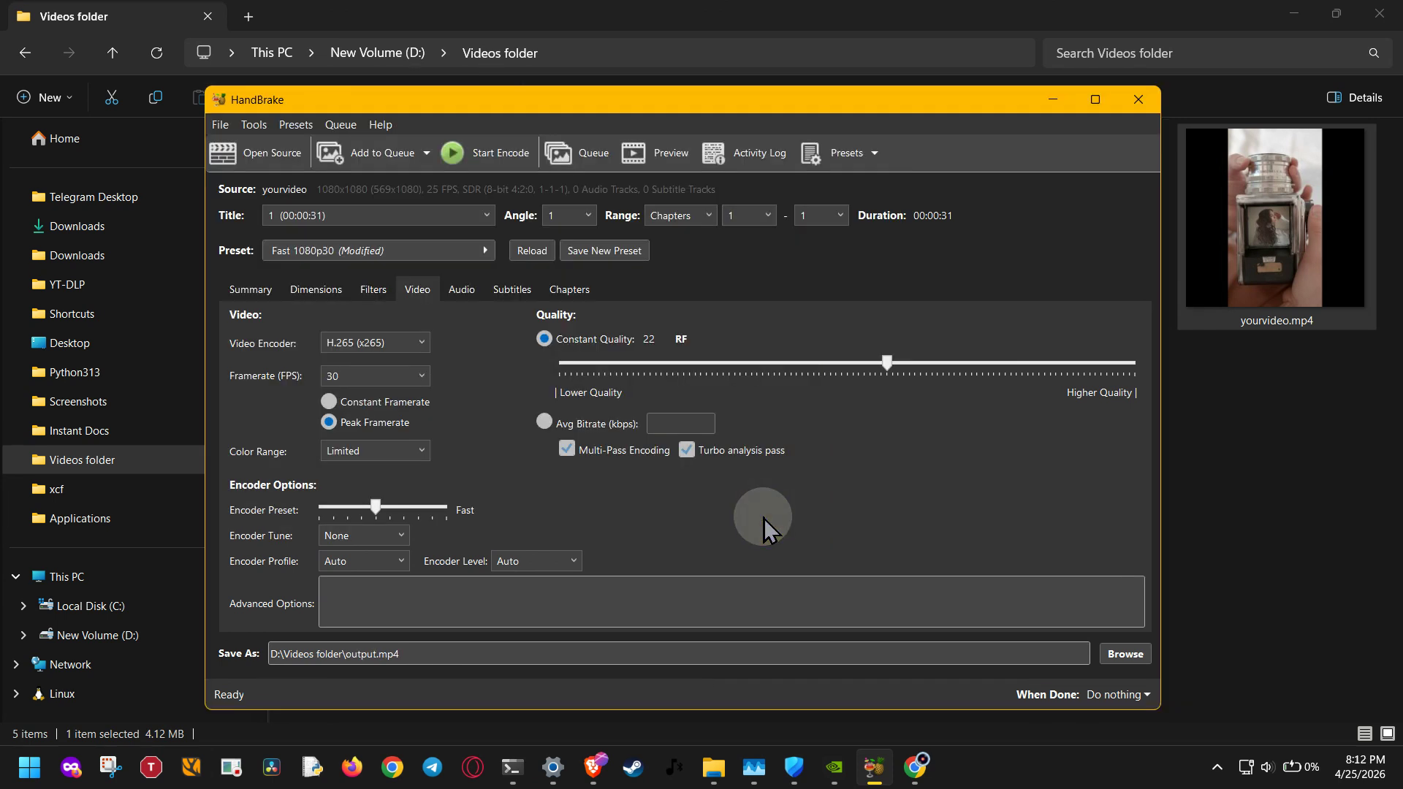
# - Encode the video and select the finished output.mp4 in the Videos folder in File Explorer
pyautogui.click(506, 165)
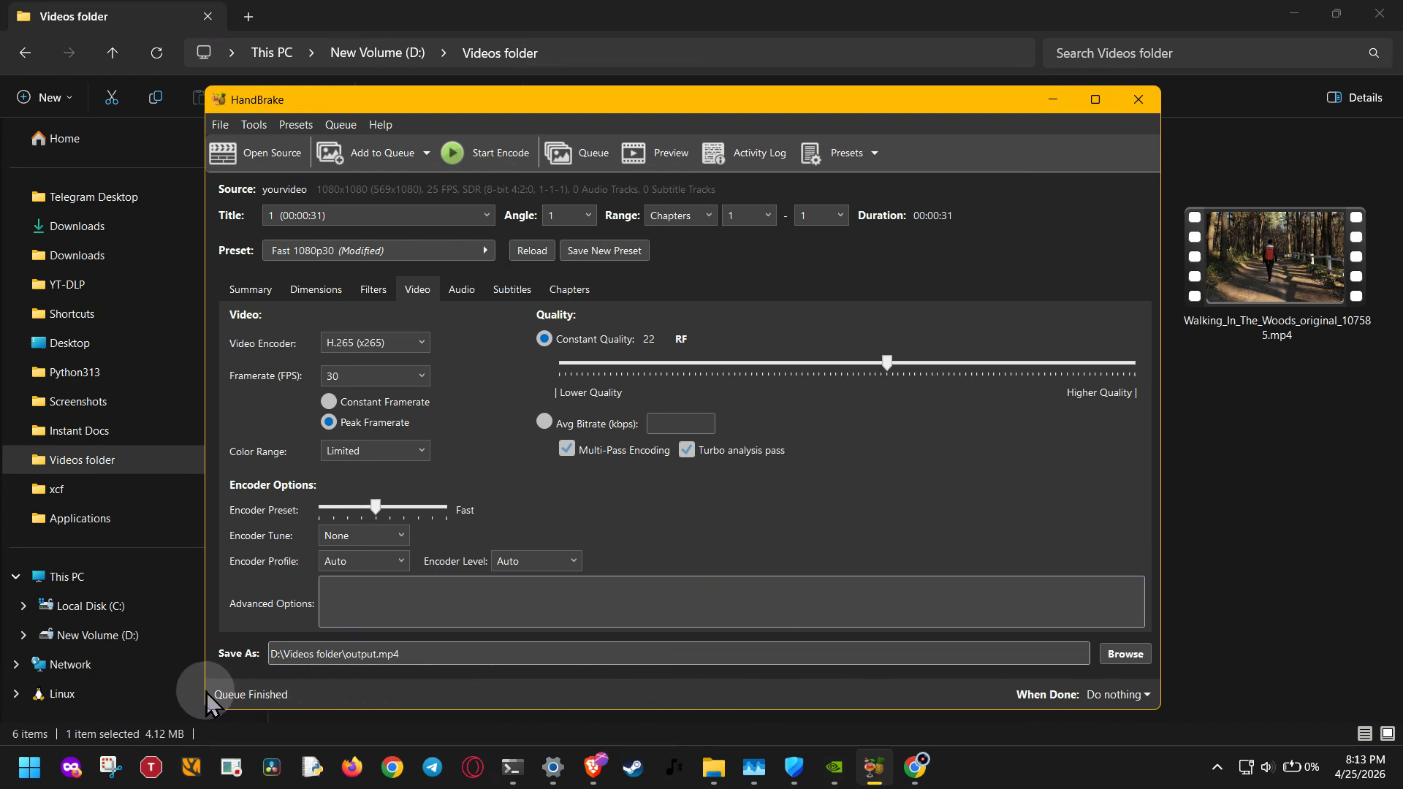
pyautogui.click(1246, 584)
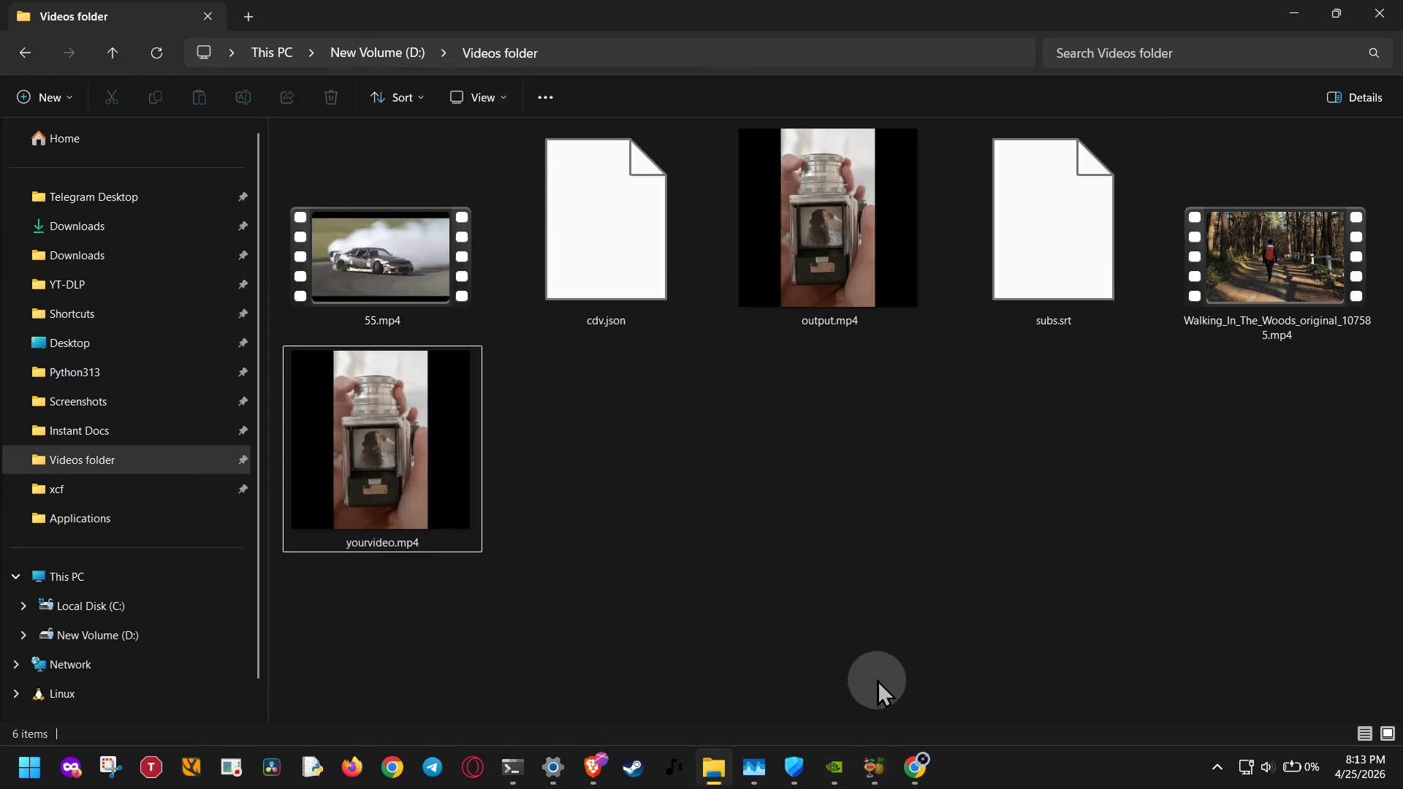
pyautogui.click(831, 319)
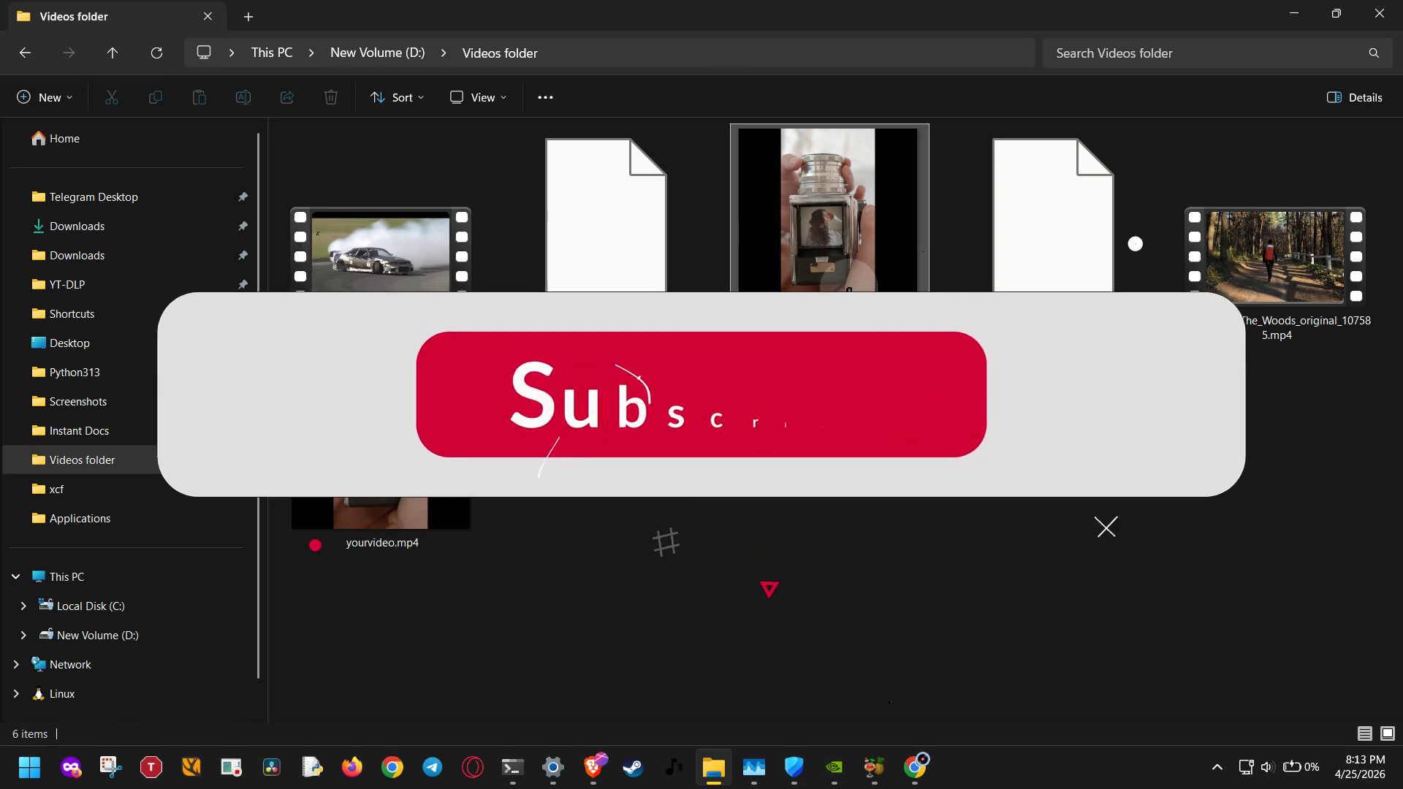